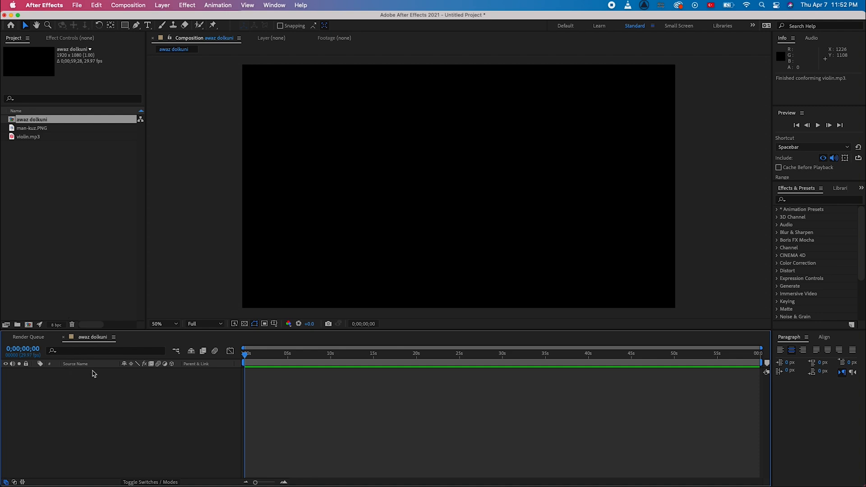
Step: Create a black 1920 x 1080 px solid layer named "awaz dolkuni" in the composition
right_click(96, 405)
mouse_move(133, 367)
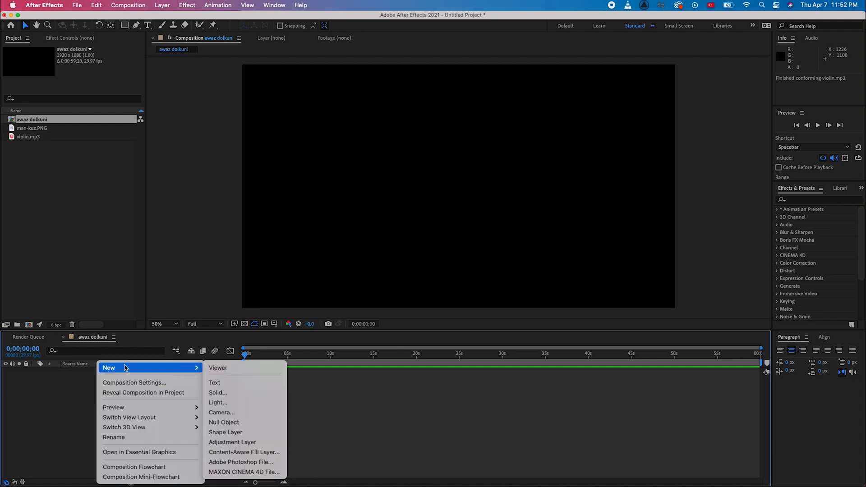
left_click(226, 396)
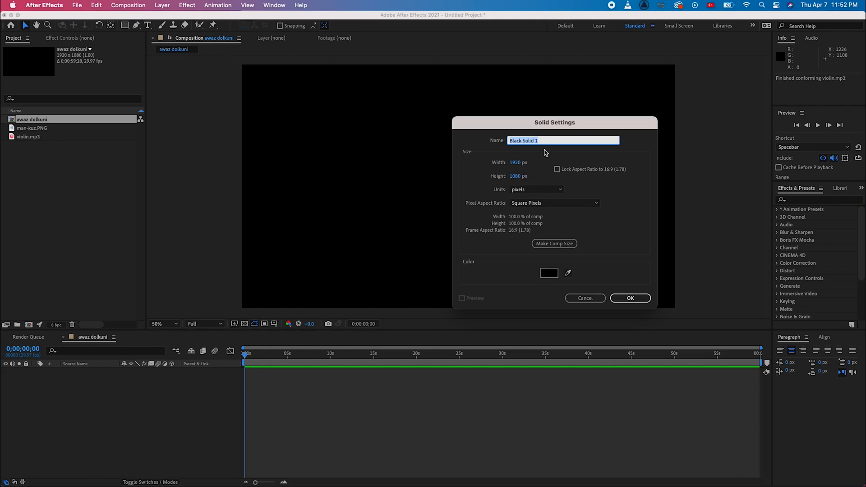
type("awaz dolkuni")
left_click(631, 298)
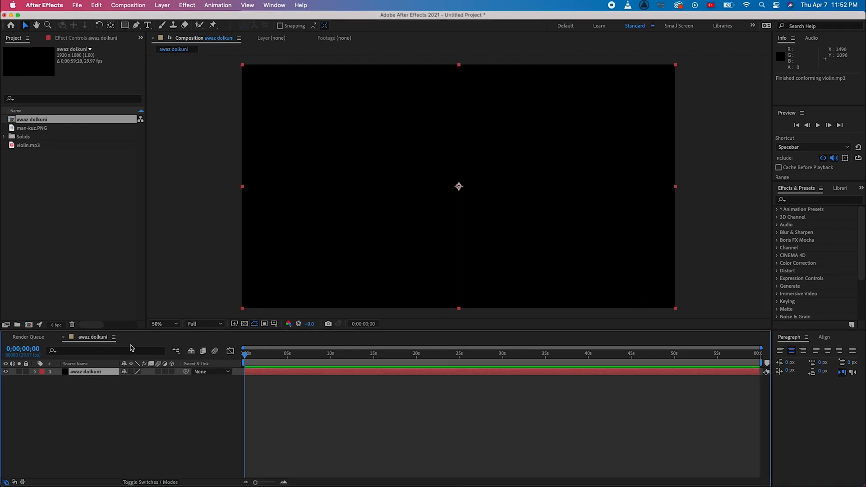
Step: Draw a circular mask about 324 px in radius from the centre of the solid and set its mode to None
left_click(125, 25)
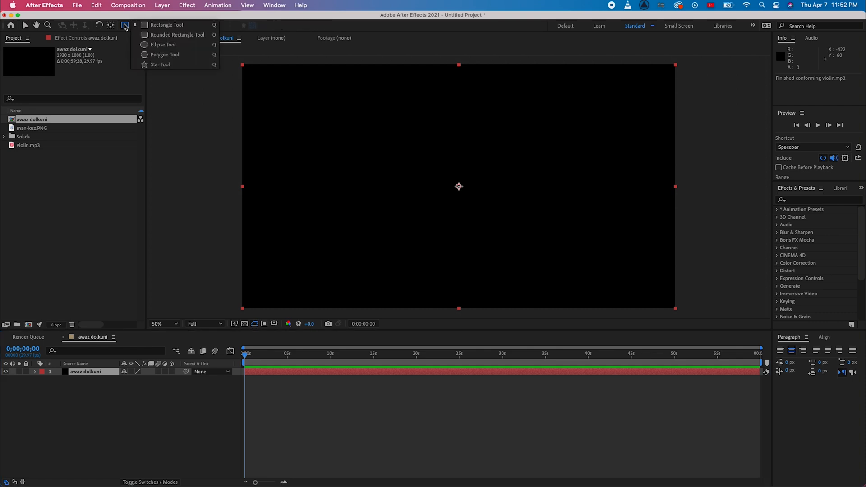
left_click(152, 46)
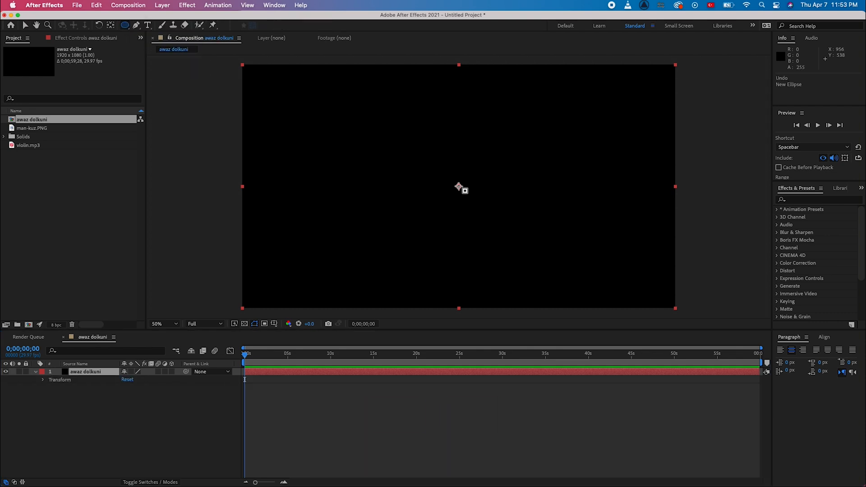
left_click_drag(459, 187, 531, 231)
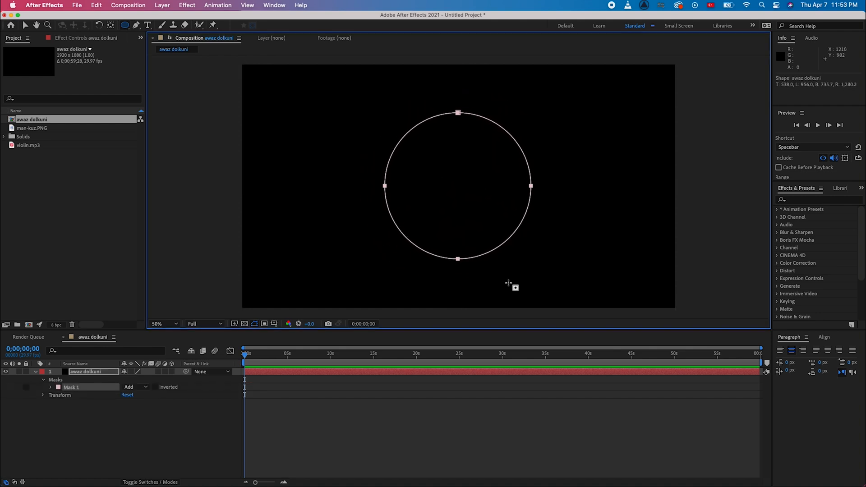
left_click(135, 387)
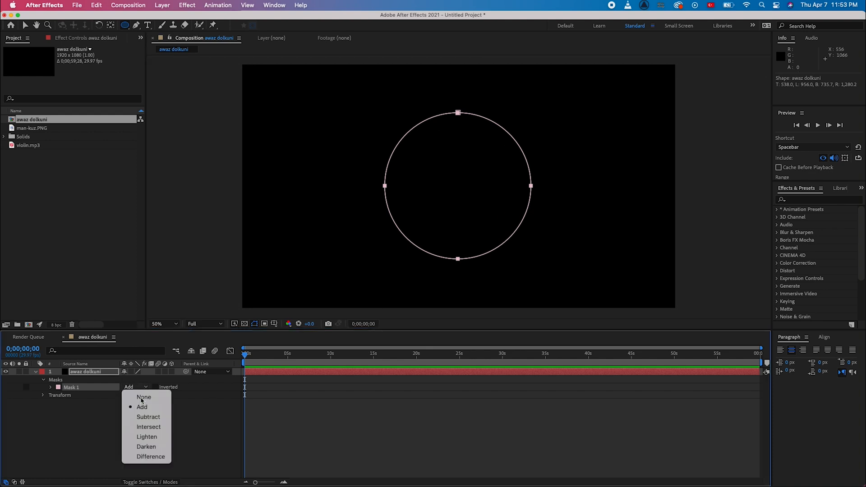
left_click(136, 391)
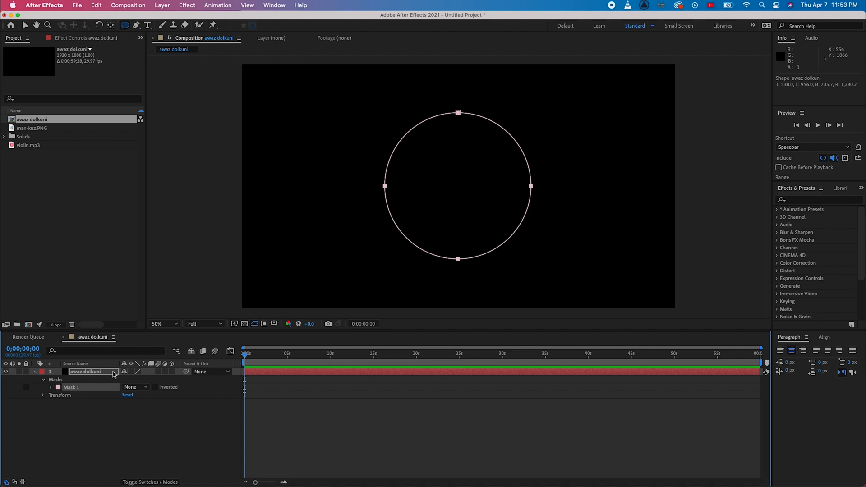
Step: Find the Audio Spectrum effect with "audio spec", apply it to the awaz dolkuni solid, and collapse the layer's properties
left_click(807, 200)
type("au")
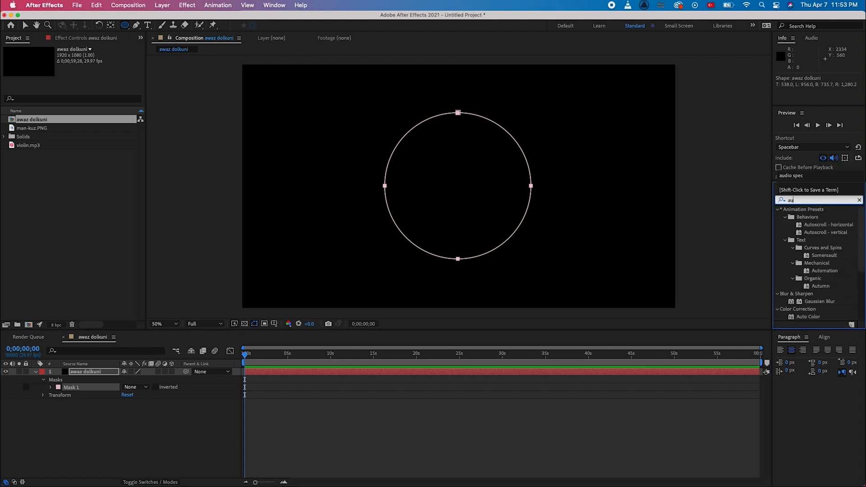
type("dio spec")
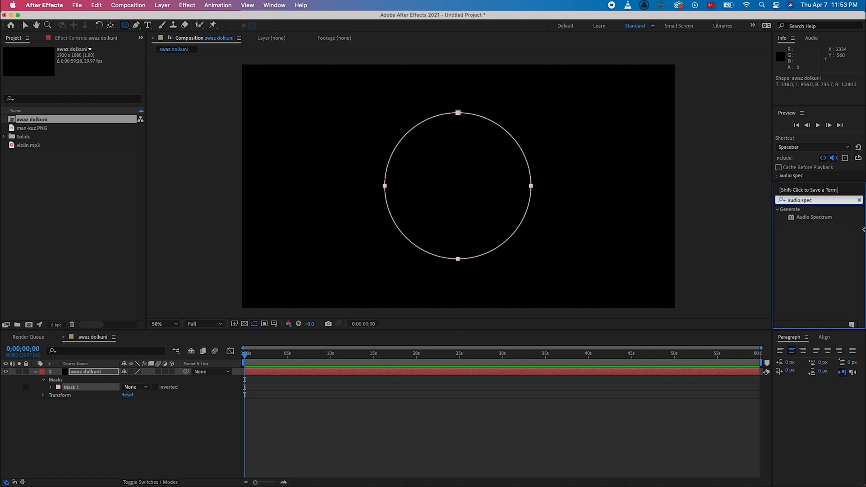
left_click_drag(815, 220, 107, 374)
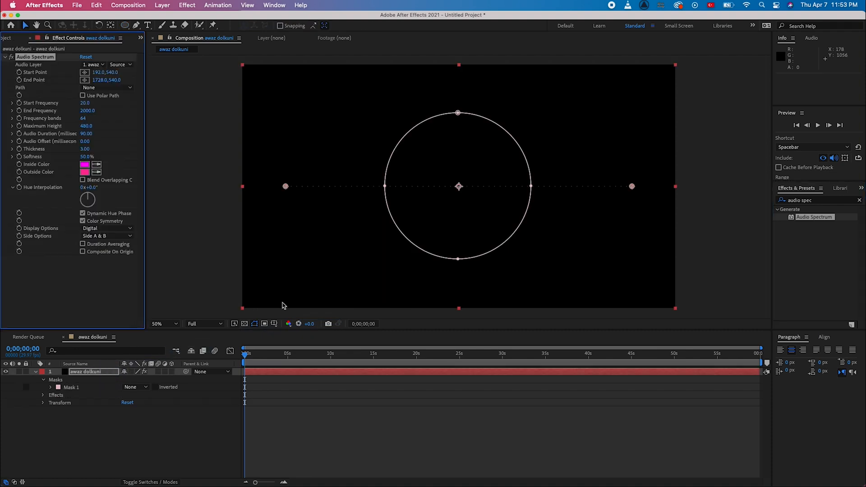
left_click(82, 374)
left_click(36, 374)
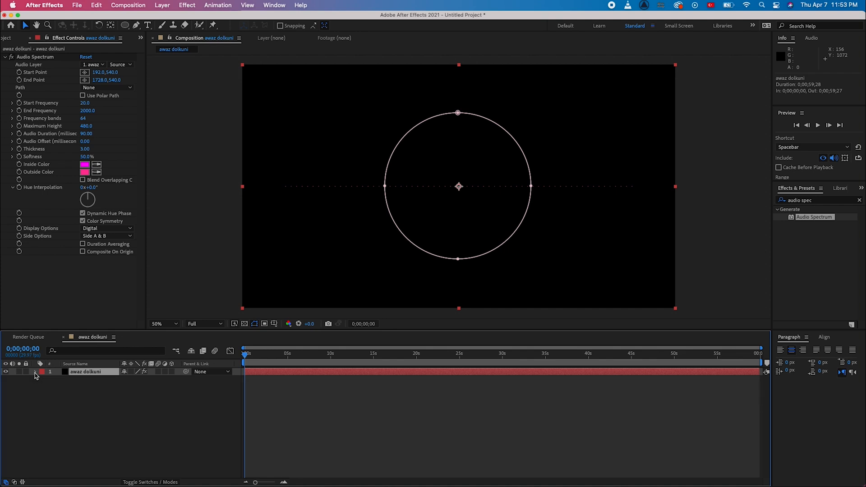
Step: Add violin.mp3 to the timeline below the awaz dolkuni layer and move the current time to 0;00;09;18
left_click(101, 65)
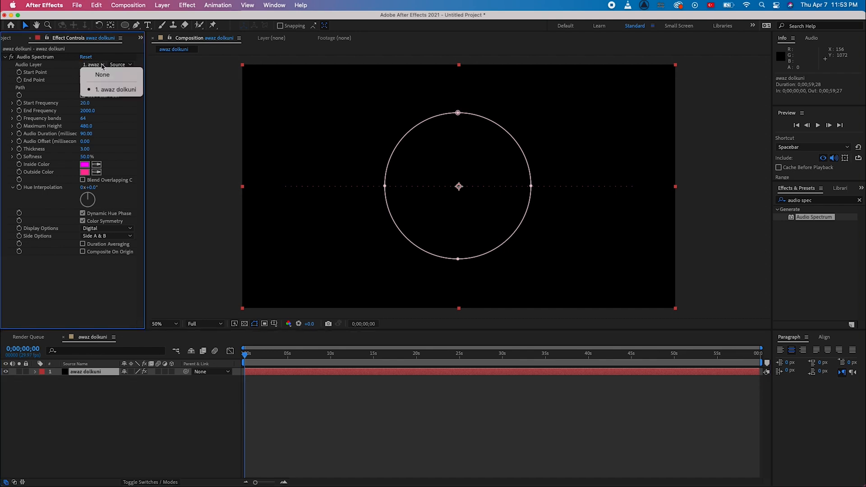
left_click(111, 91)
left_click(6, 38)
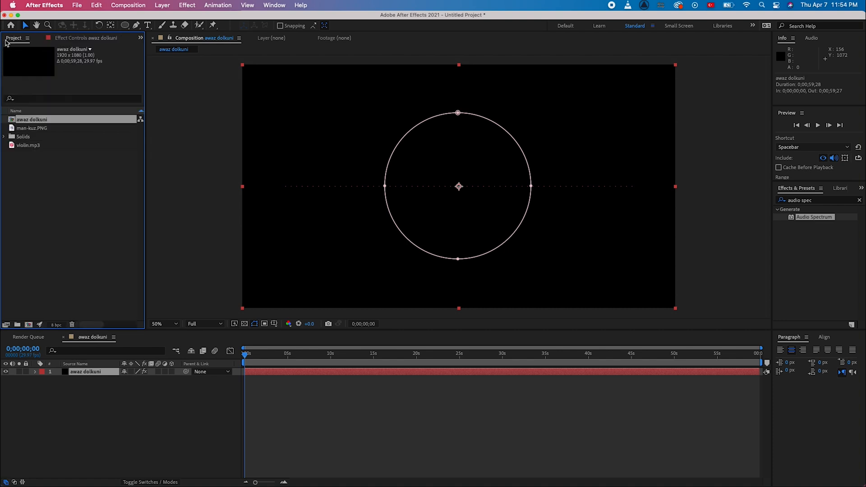
left_click(30, 146)
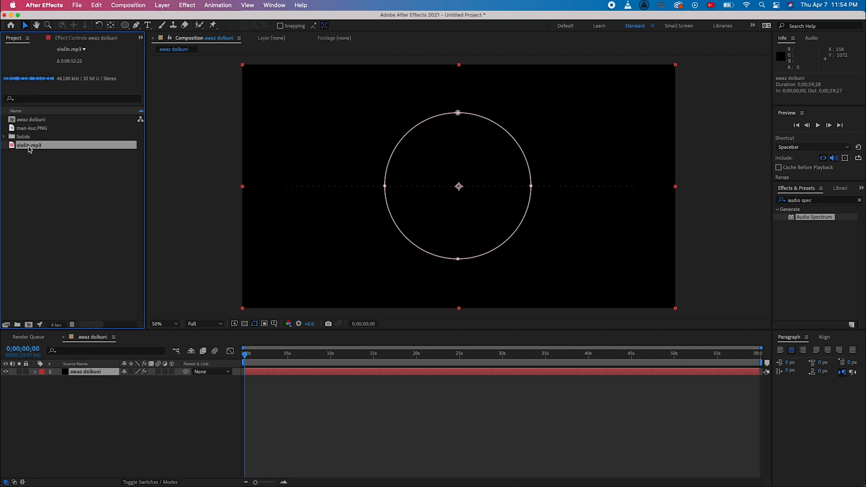
left_click_drag(38, 149, 81, 382)
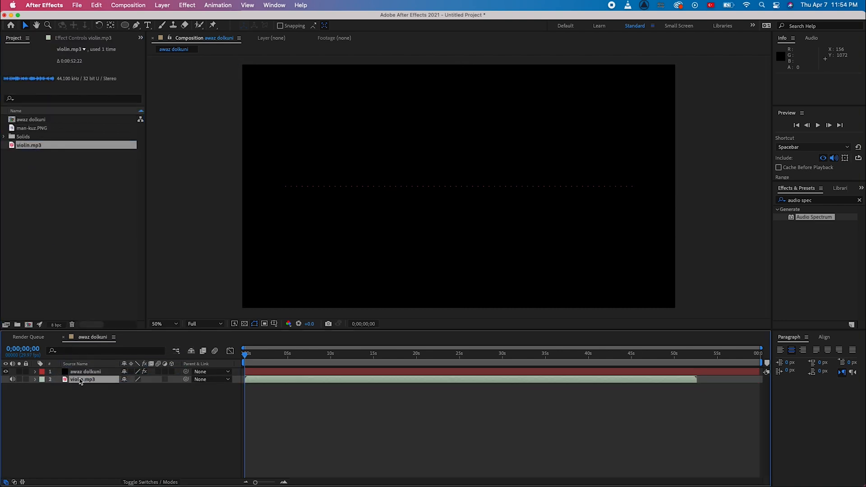
left_click(108, 373)
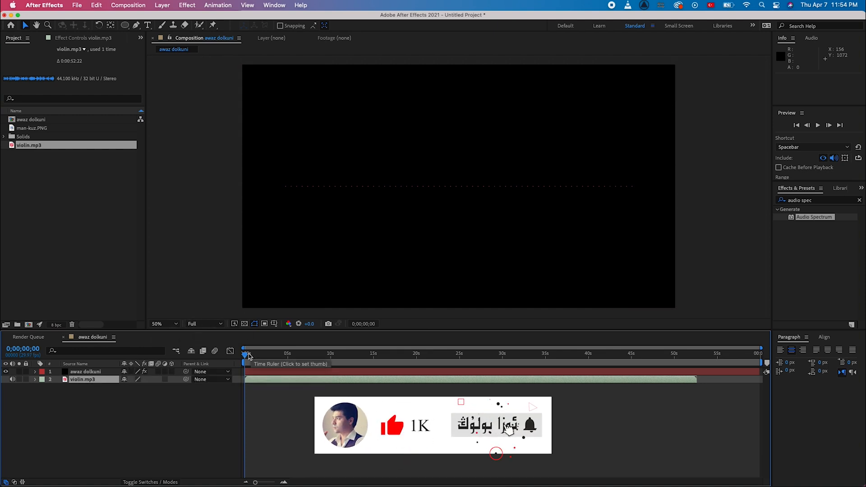
left_click_drag(259, 357, 328, 356)
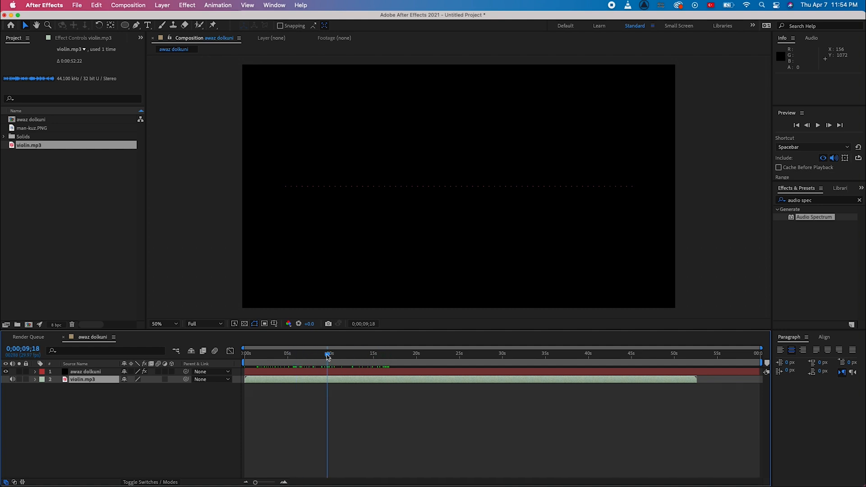
Step: Set the Audio Layer of the solid's Audio Spectrum effect to violin.mp3 and preview the animation
left_click(81, 372)
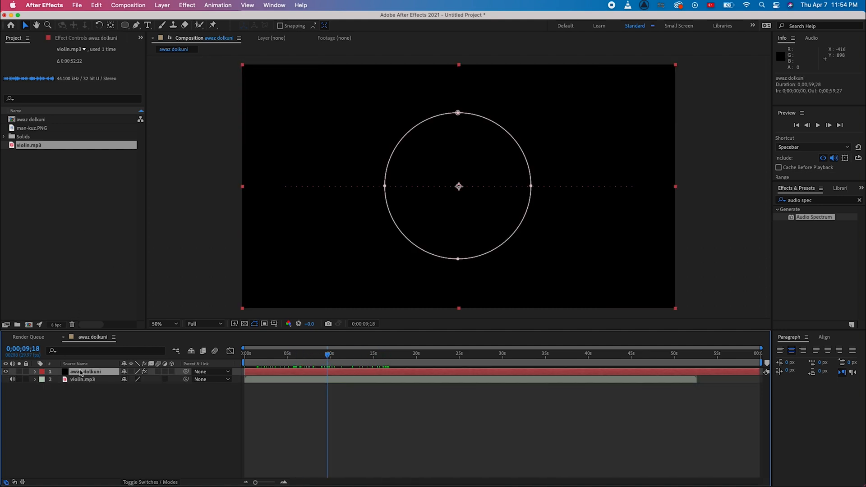
left_click(99, 38)
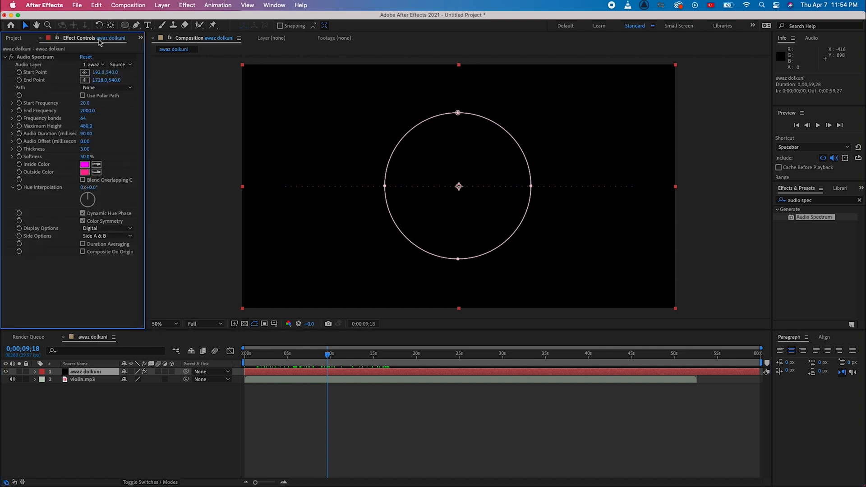
left_click(98, 66)
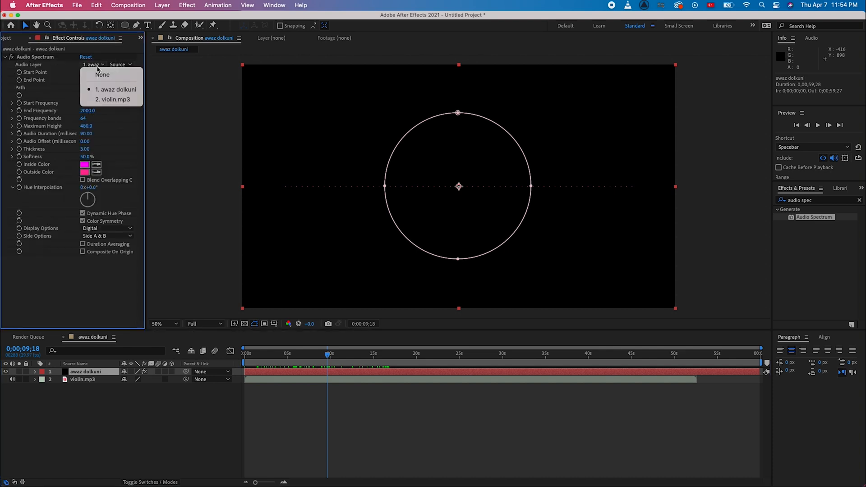
left_click(115, 99)
key("space")
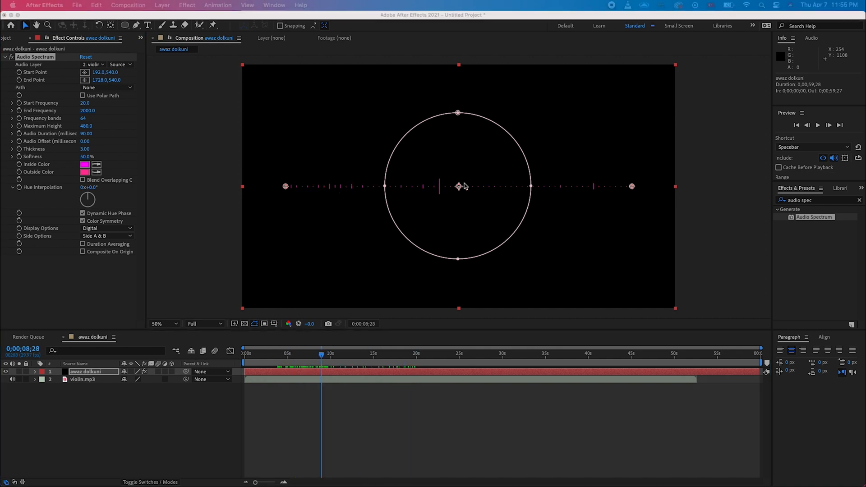
Step: Set the Audio Spectrum path to Mask 1 and move the current time to 0;00;16;03
left_click(121, 92)
left_click(118, 88)
left_click(105, 111)
left_click_drag(351, 355, 384, 363)
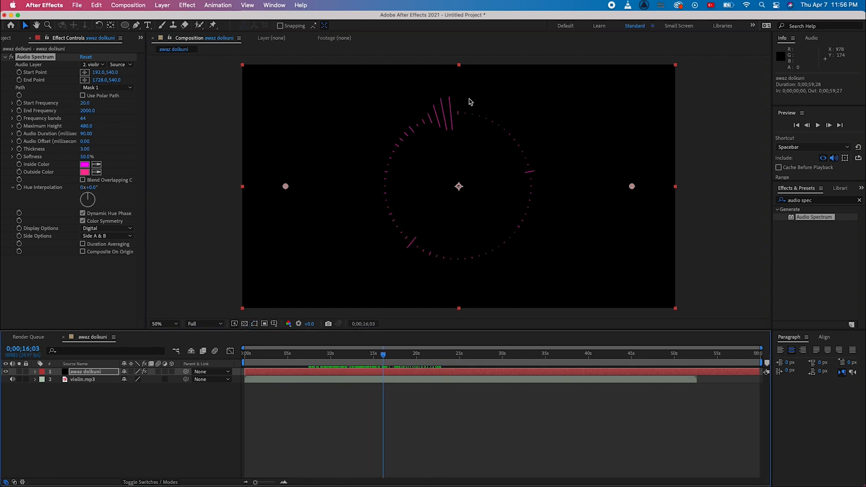
Step: Set the Audio Spectrum's End Frequency to 400 and its Frequency bands to 100
left_click(87, 111)
type("400")
key("Return")
left_click(83, 118)
type("100")
key("Return")
Step: Set the Audio Spectrum's Thickness to 20 and its Softness to 0%
left_click(85, 149)
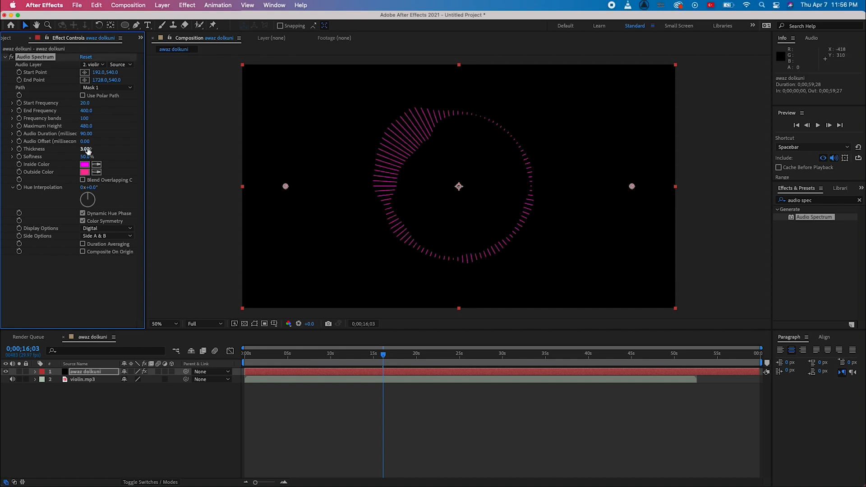
type("20")
key("Return")
left_click(87, 157)
type("0")
key("Return")
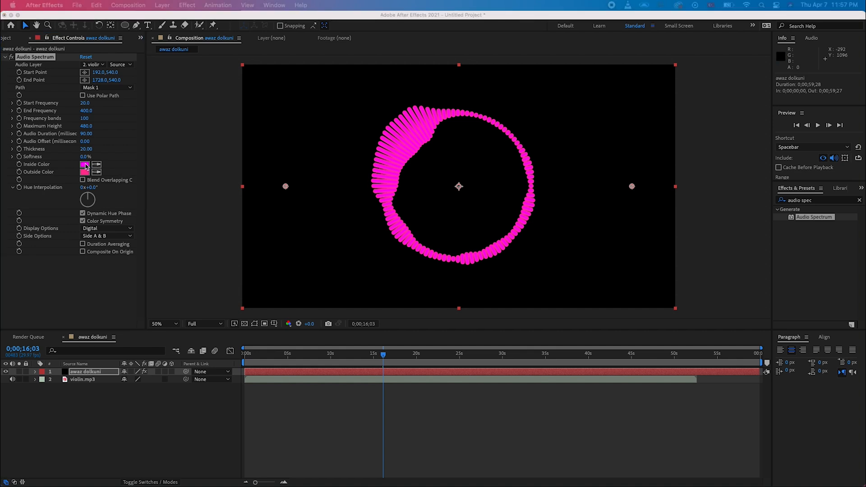
Step: Change the spectrum's Inside and Outside Colors to white and set Side Options to Side B
left_click(86, 164)
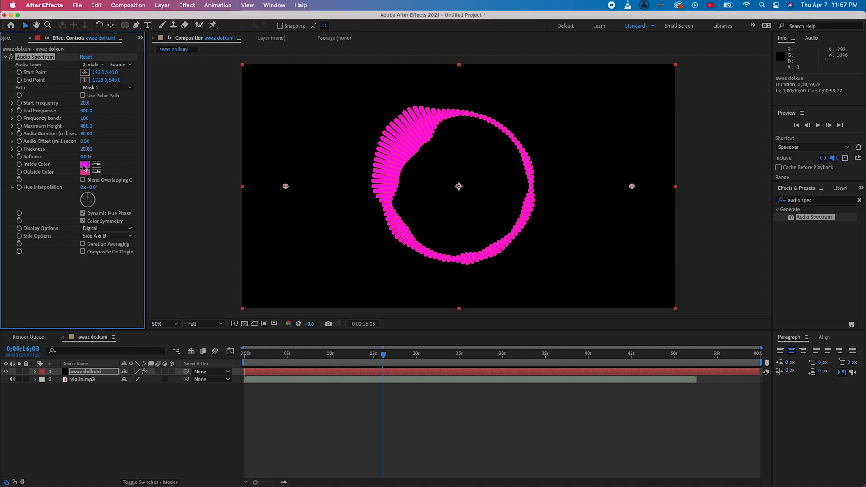
left_click(84, 165)
left_click_drag(113, 176, 72, 137)
left_click(293, 161)
left_click(85, 172)
left_click_drag(135, 189, 101, 155)
left_click(293, 161)
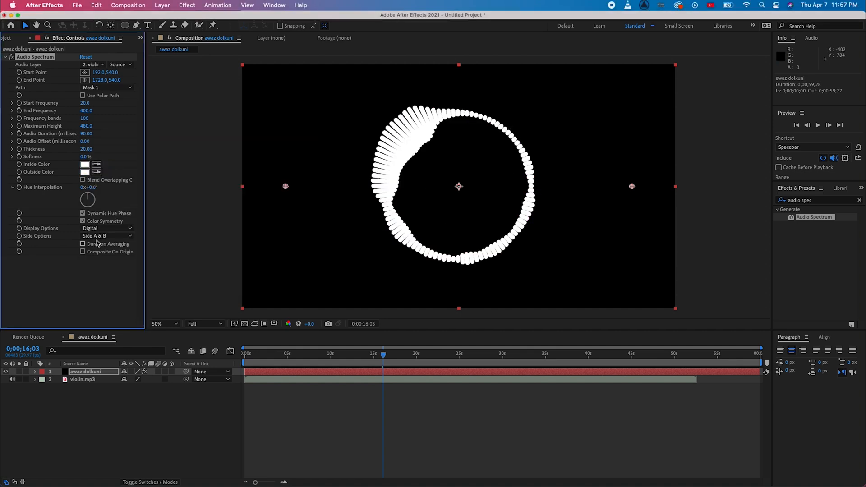
left_click(107, 236)
left_click(100, 257)
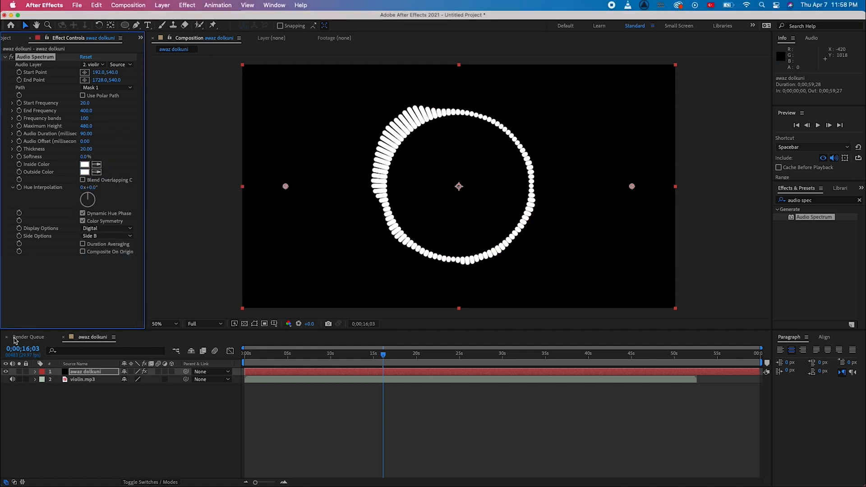
Step: Duplicate Mask 1 on the solid and scale the copy proportionally about its centre to about 91.3%
left_click(35, 372)
left_click(73, 389)
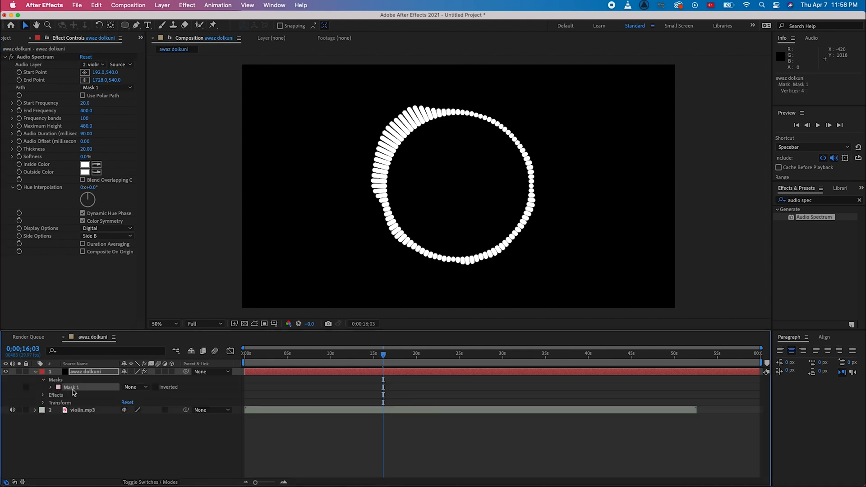
key("ctrl+d")
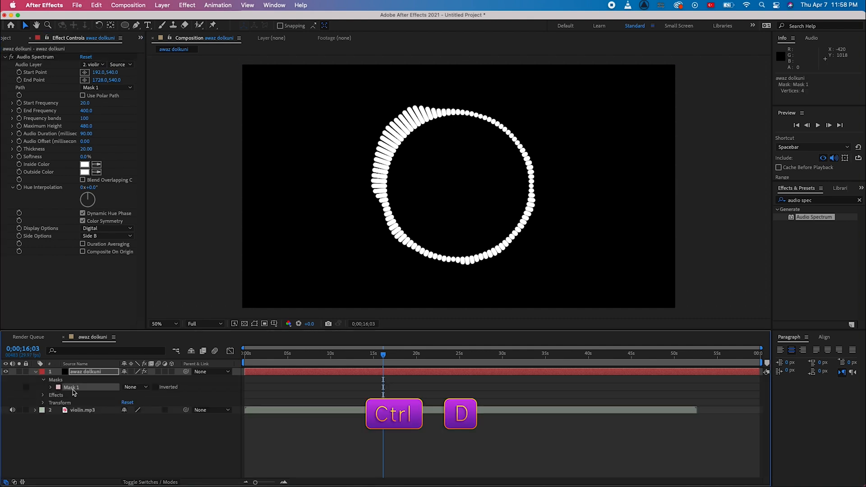
key("ctrl+d")
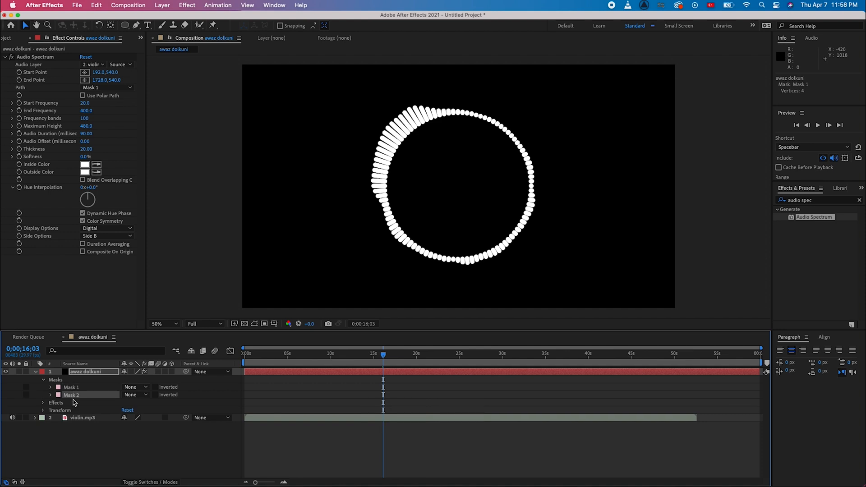
left_click(254, 324)
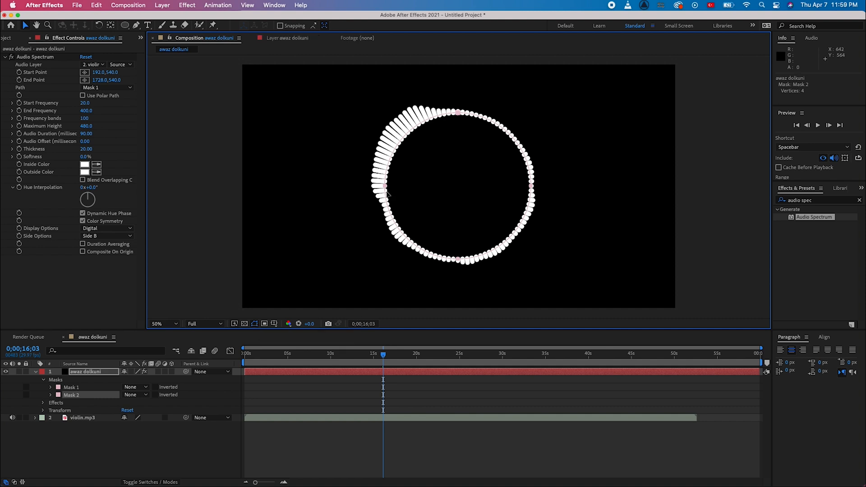
double_click(385, 186)
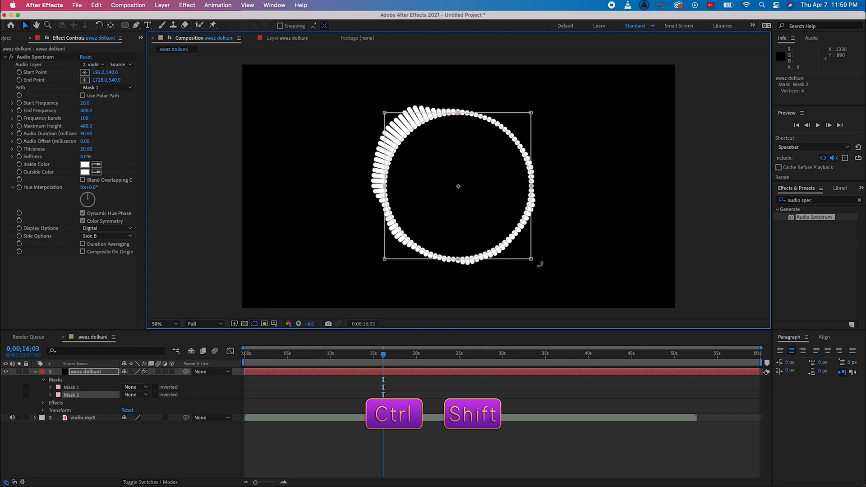
left_click_drag(528, 257, 527, 255)
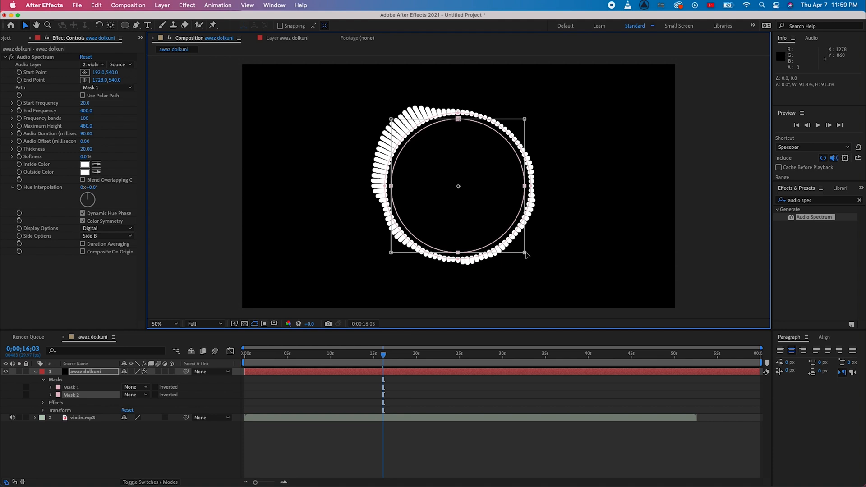
Step: Find the Stroke effect and apply it to the awaz dolkuni solid layer
left_click(823, 202)
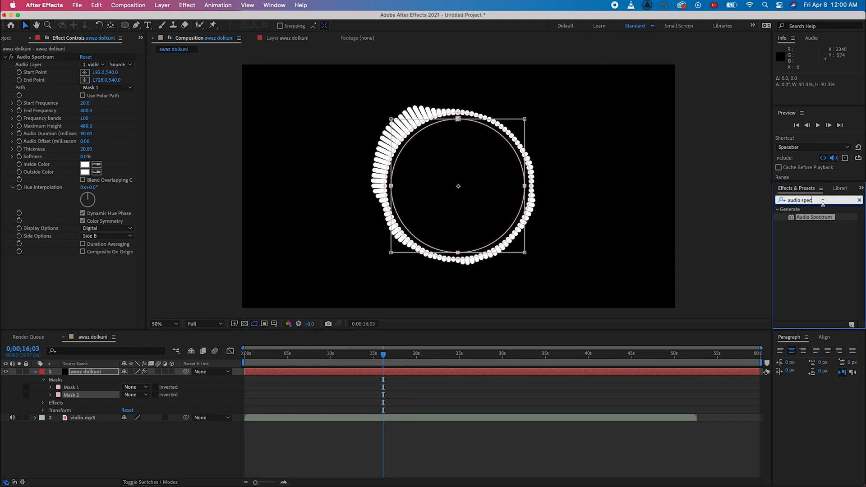
left_click_drag(813, 201, 770, 201)
type("stro")
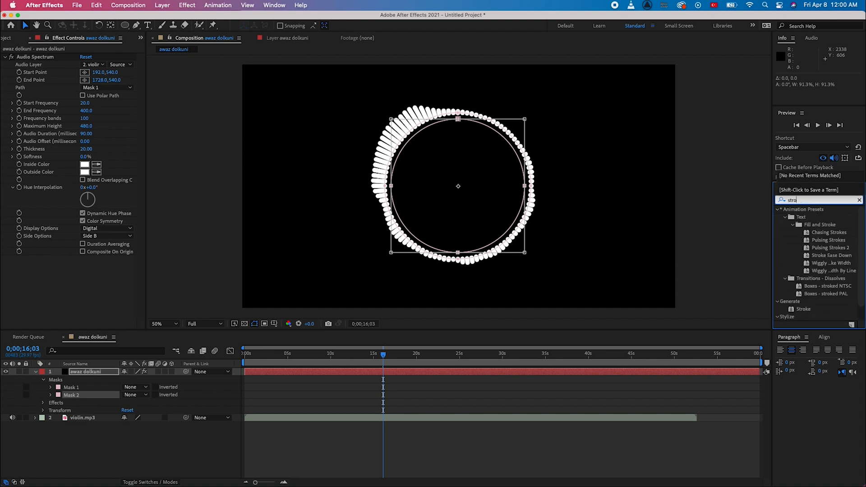
mouse_move(803, 311)
left_mouse_down()
mouse_move(508, 326)
mouse_move(353, 313)
mouse_move(439, 226)
left_mouse_up()
Step: Set the Stroke effect's Path to Mask 2 and hide the mask outlines in the composition view
left_click(126, 249)
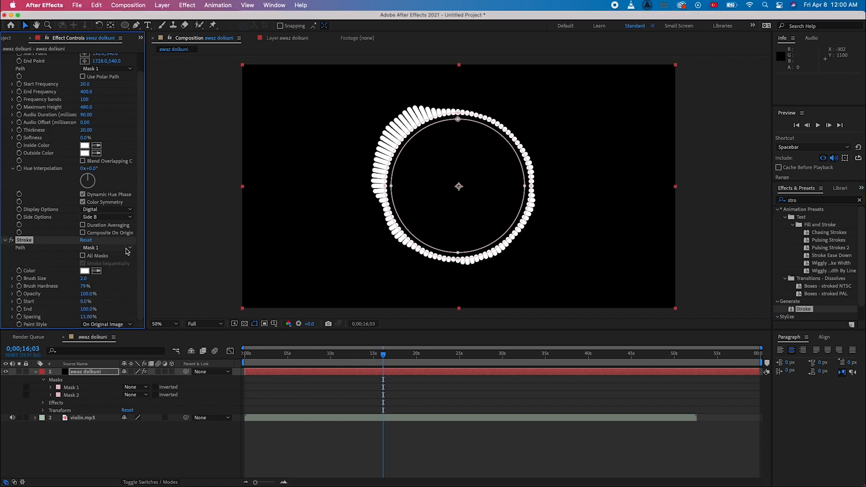
left_click(126, 249)
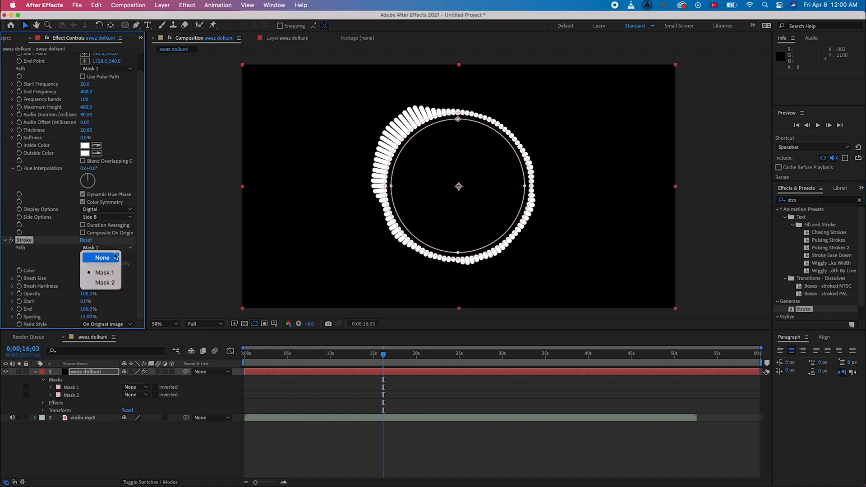
left_click(102, 283)
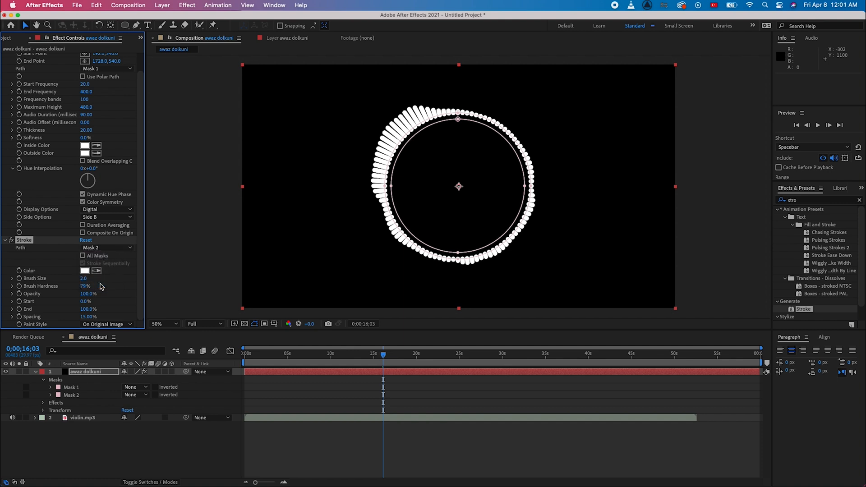
left_click(255, 324)
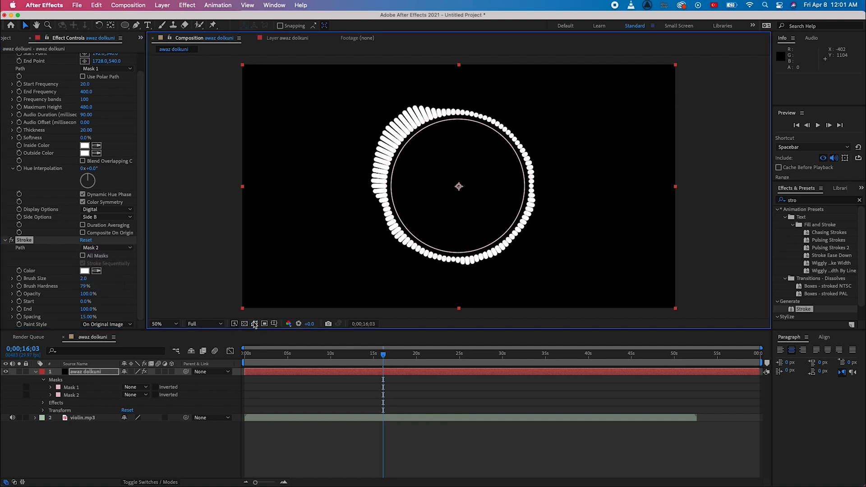
Step: Set the Stroke effect's Brush Size to 5
left_click(90, 397)
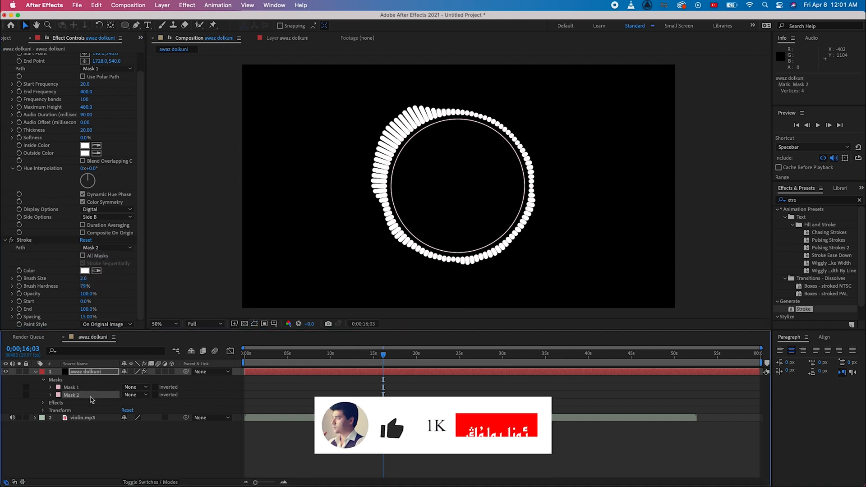
left_click(83, 279)
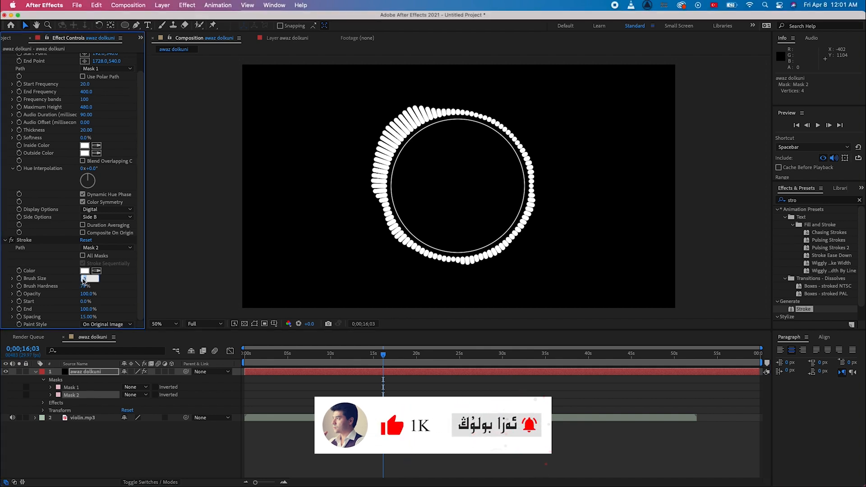
type("5")
left_click(120, 283)
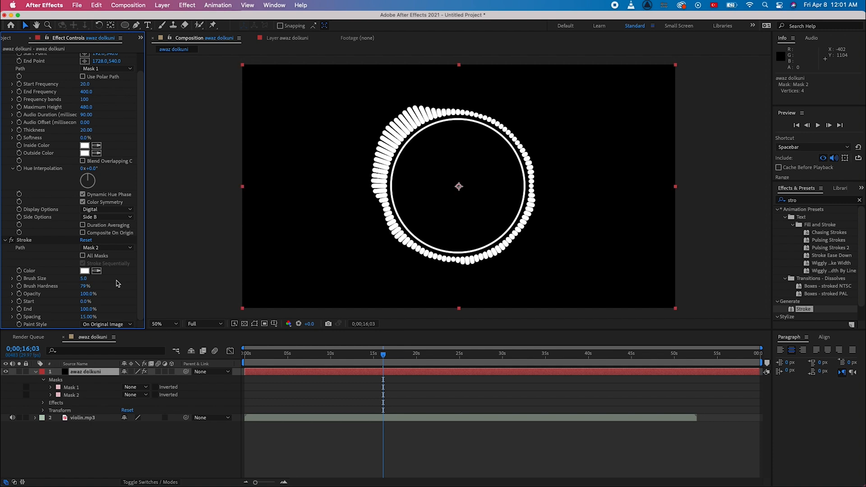
Step: Duplicate the awaz dolkuni solid layer and give the lower copy an Alpha Inverted Matte from the upper one
left_click(35, 373)
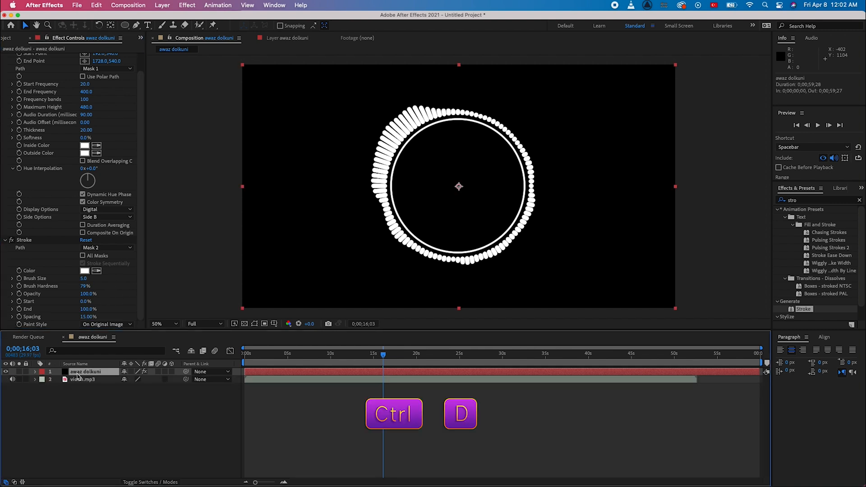
key("ctrl+d")
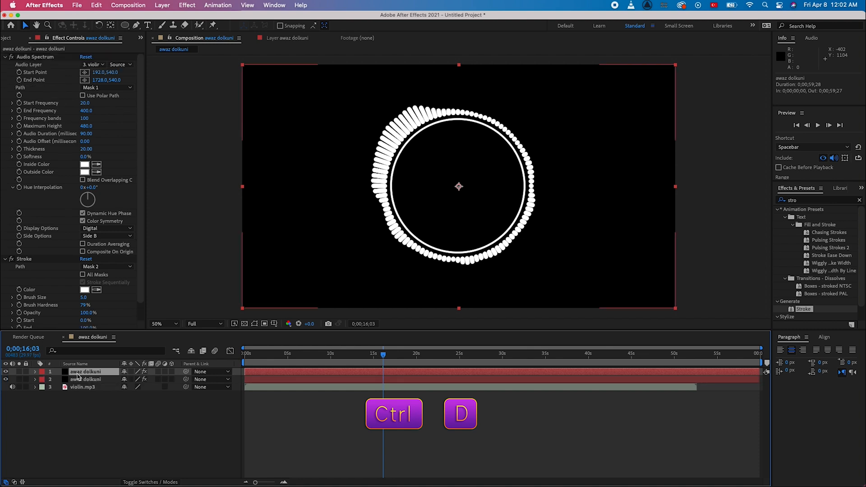
left_click(150, 480)
left_click(187, 380)
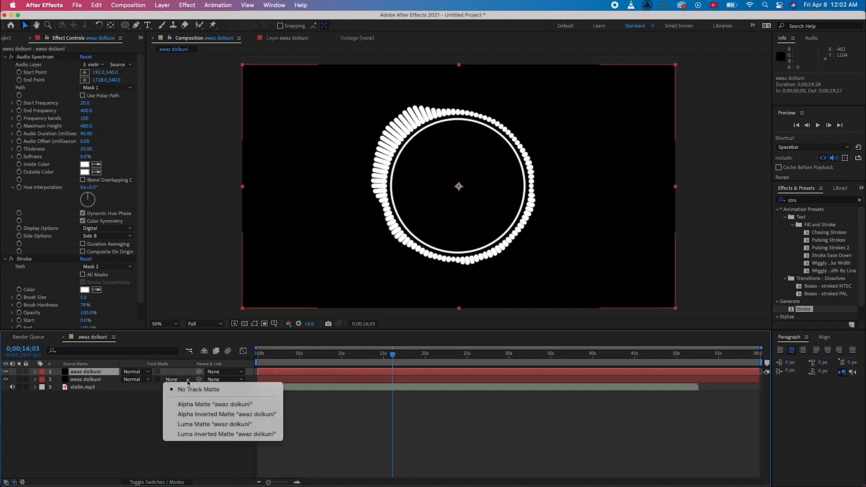
left_click(186, 414)
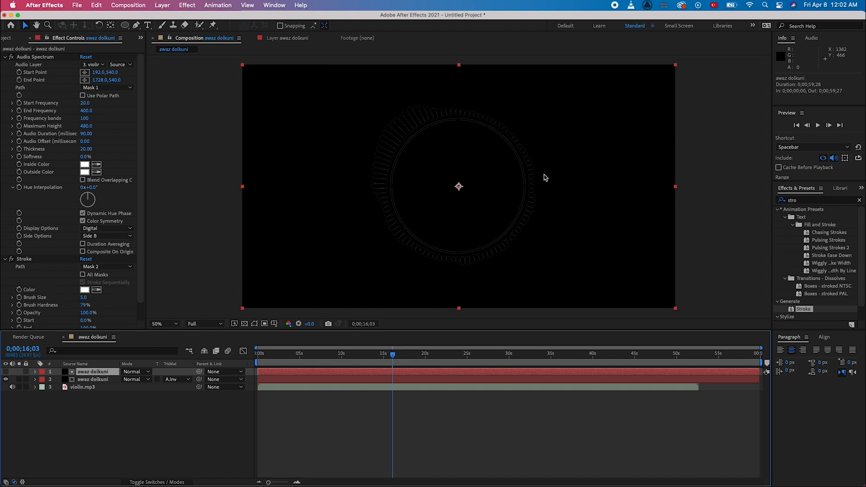
Step: On the upper awaz dolkuni layer, set the Stroke Path to None and the Audio Spectrum Thickness to 15
left_click(122, 271)
left_click(107, 277)
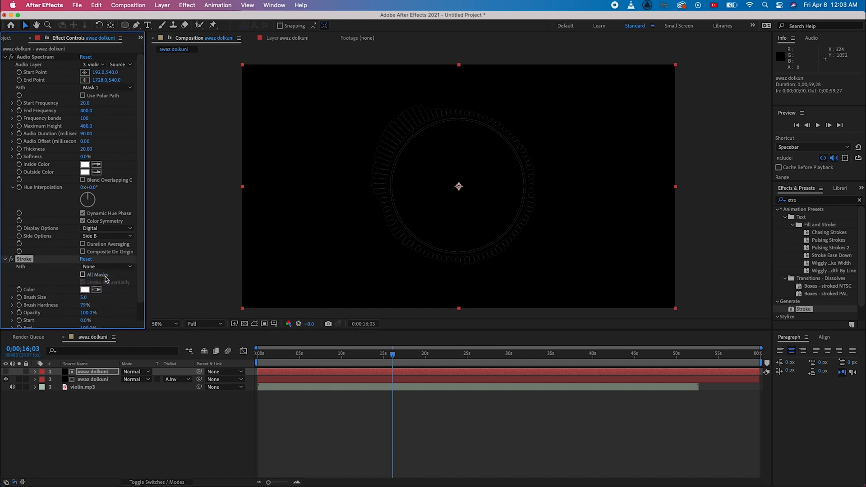
left_click(85, 149)
type("15")
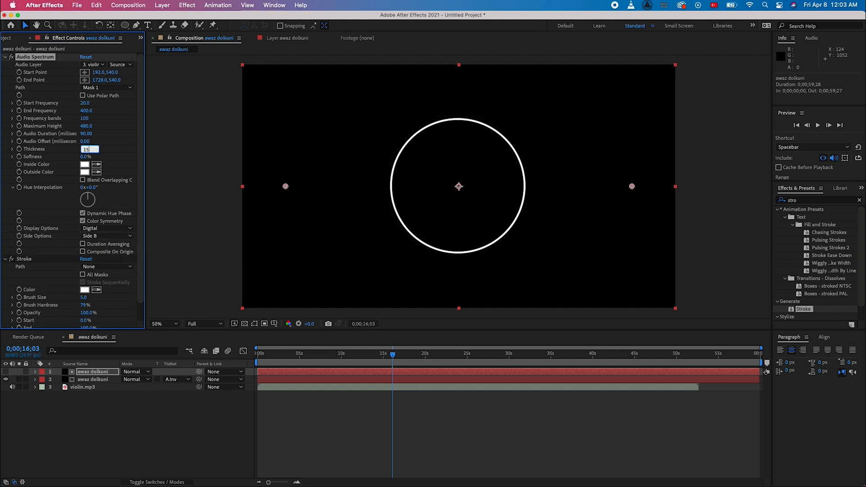
key("Return")
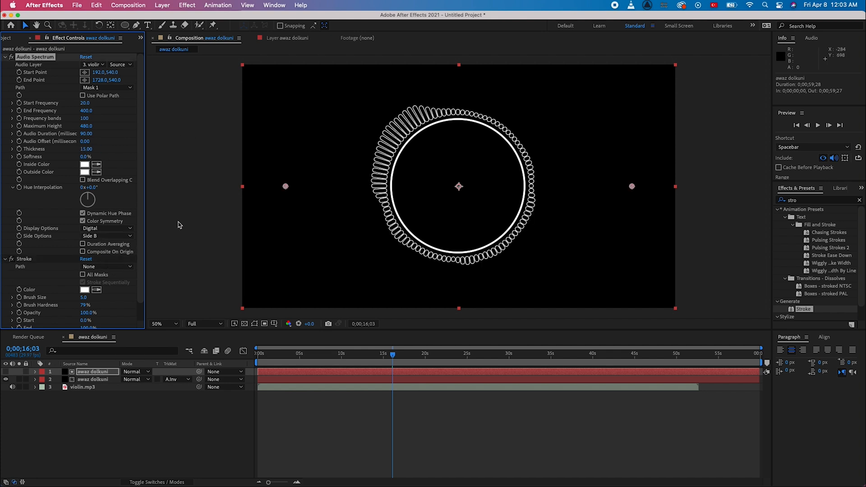
Step: Create a new composition named main with the HDTV 1080 29.97 preset and a duration of 0;00;59;28
left_click(11, 38)
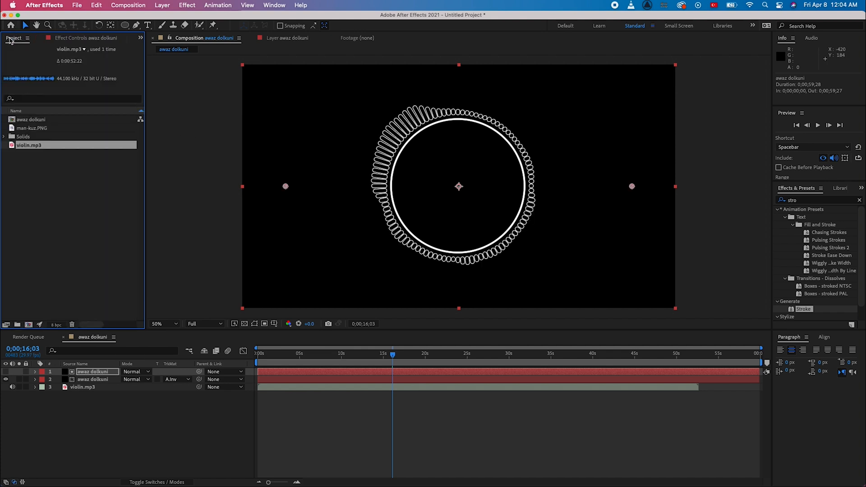
left_click(29, 325)
type("main")
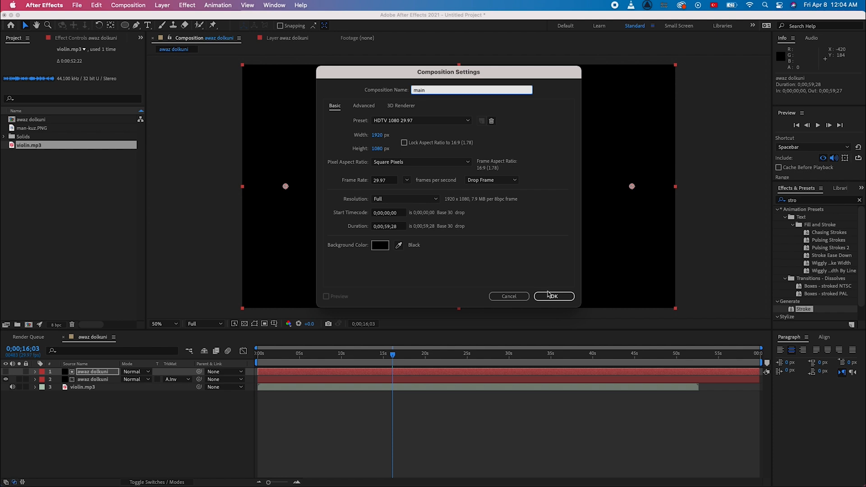
left_click(548, 293)
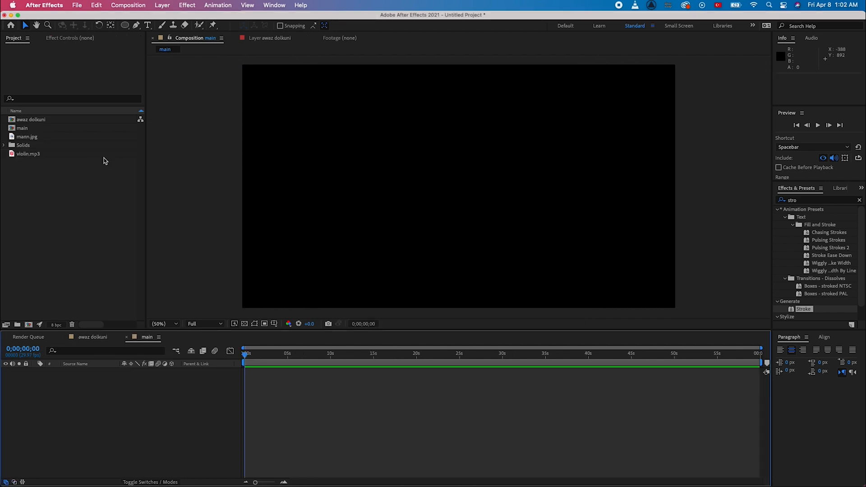
Step: Add mann.jpg to the main composition and place the awaz dolkuni composition above it
left_click_drag(45, 137, 118, 402)
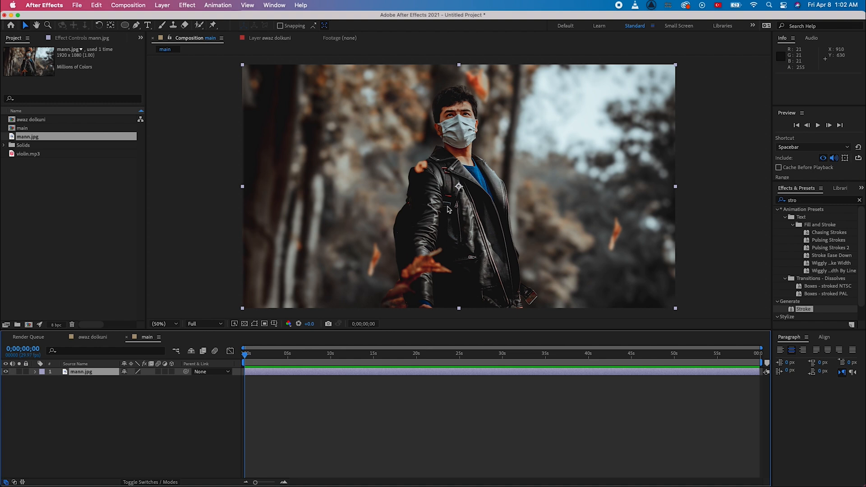
left_click_drag(31, 120, 94, 371)
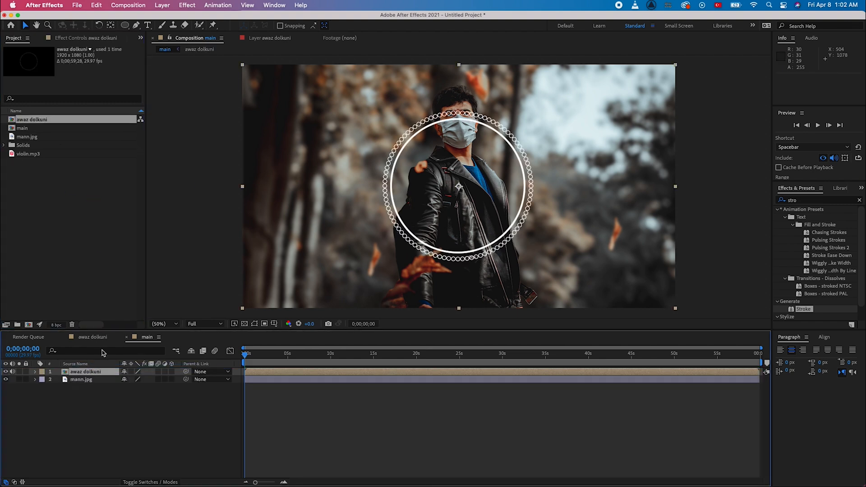
Step: Make the awaz dolkuni layer 3D and rotate it to an orientation of about 298°, 43°, 27°
left_click(171, 371)
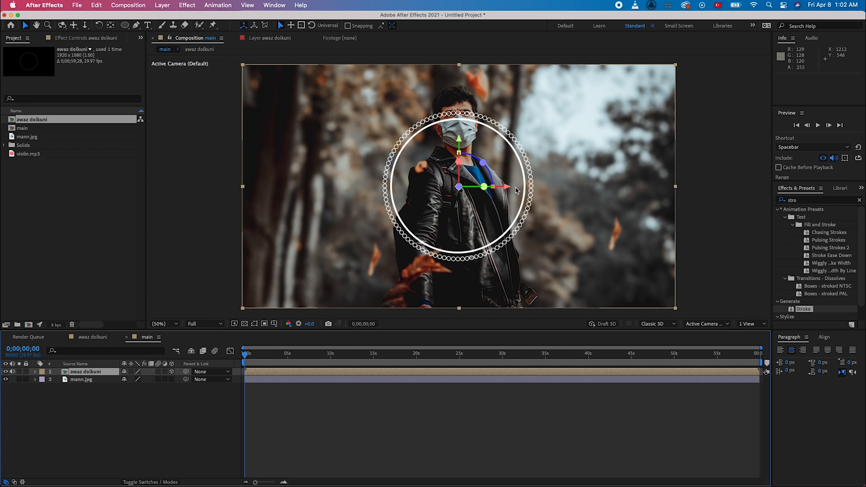
left_click(99, 25)
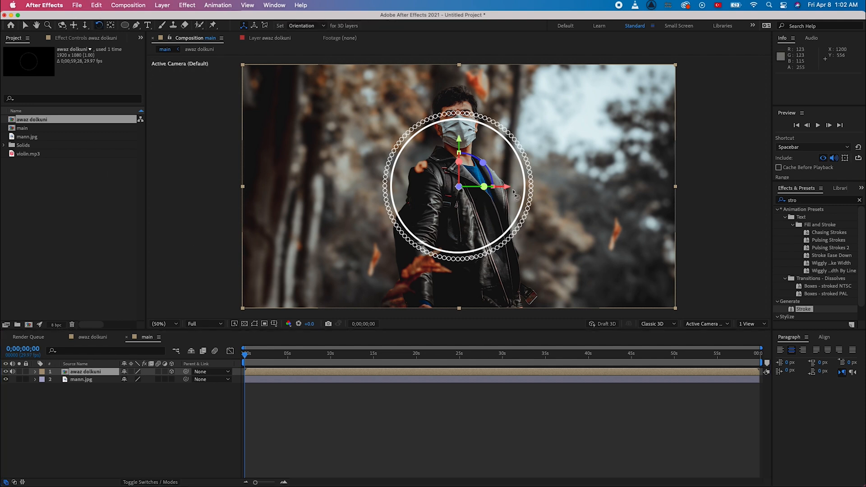
left_click_drag(517, 195, 509, 187)
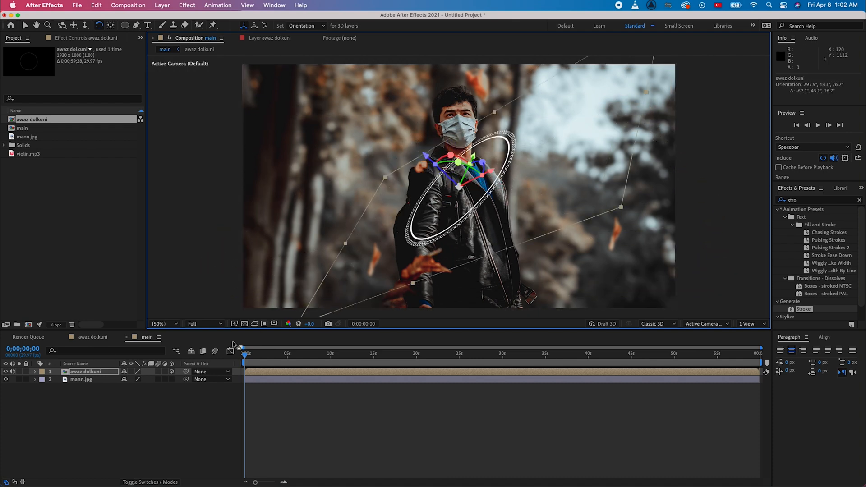
Step: Scale the awaz dolkuni layer to 156% and move it to a position of about 935, 538 around the man
left_click(89, 373)
key("s")
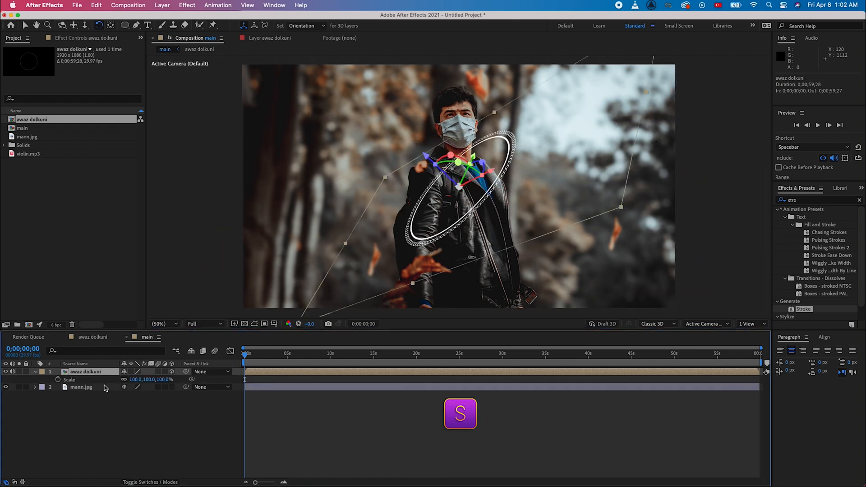
left_click_drag(136, 379, 170, 388)
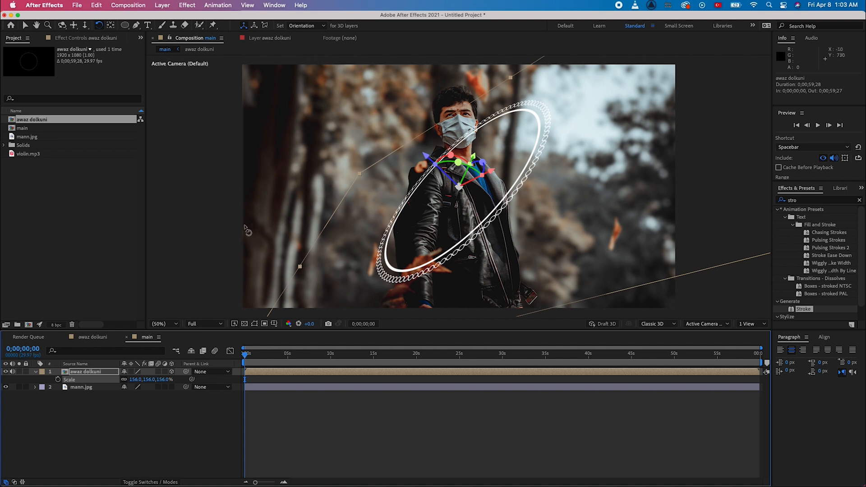
key("v")
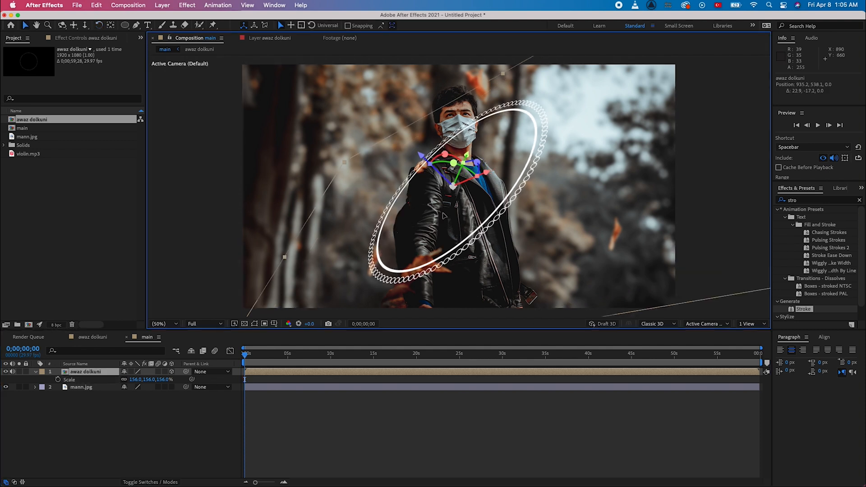
left_click_drag(439, 220, 444, 216)
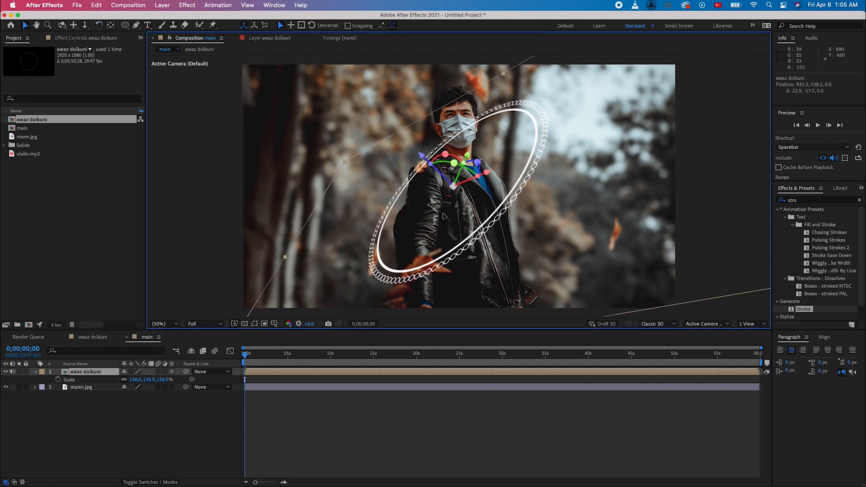
Step: Duplicate the mann.jpg layer and collapse the awaz dolkuni layer's properties
left_click(75, 389)
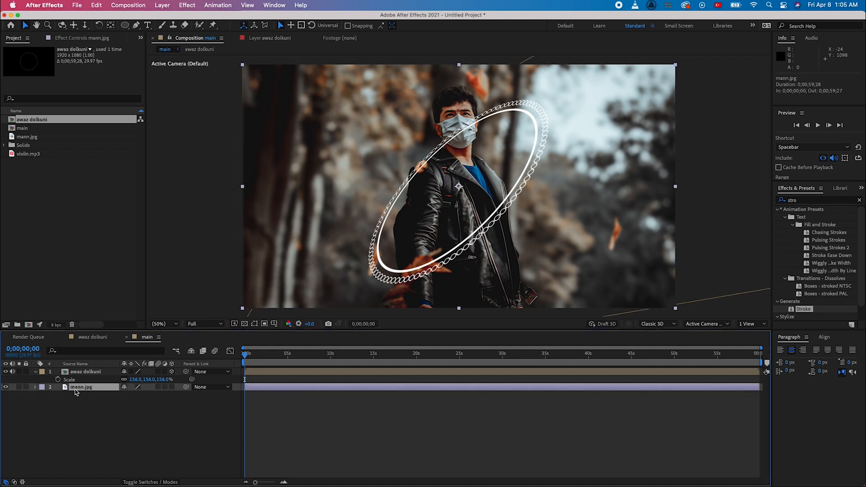
key("ctrl+d")
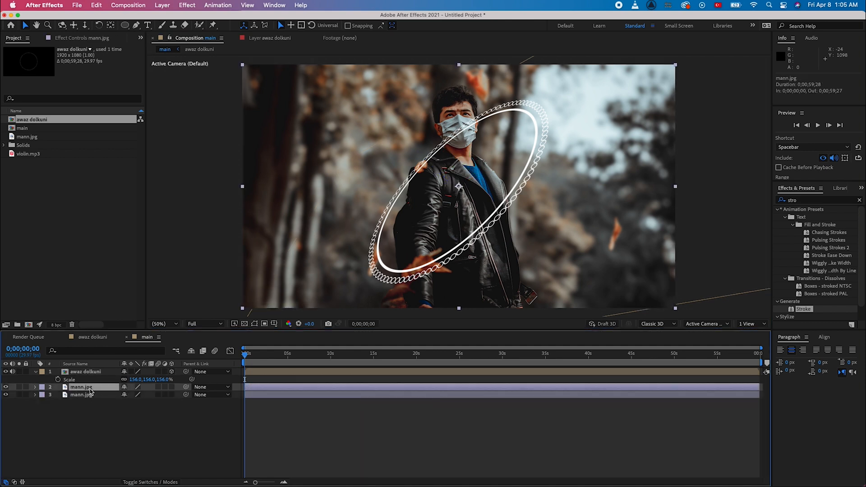
left_click(35, 371)
Step: Mask the man's upper body on the upper mann.jpg layer with the Pen tool, and move that layer above awaz dolkuni
left_click(163, 324)
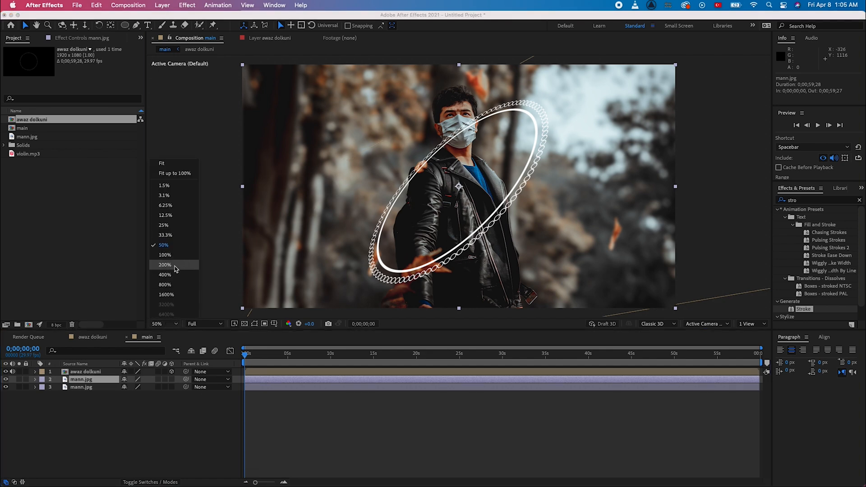
left_click(174, 265)
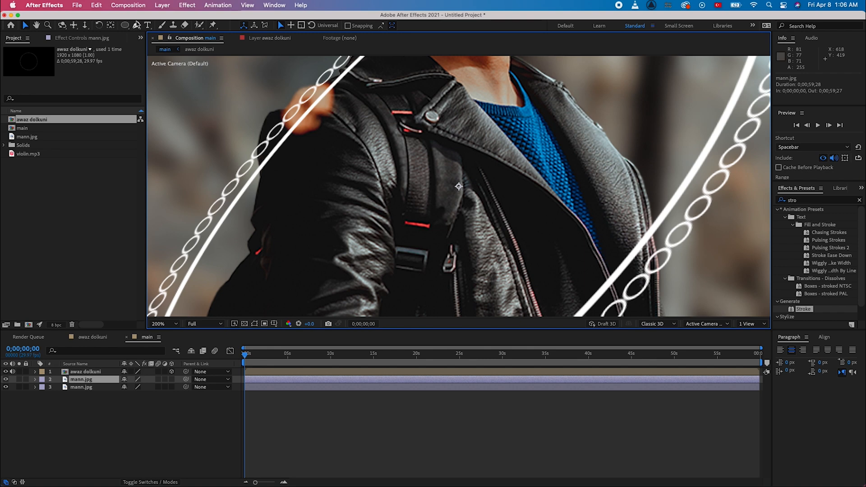
left_click(136, 25)
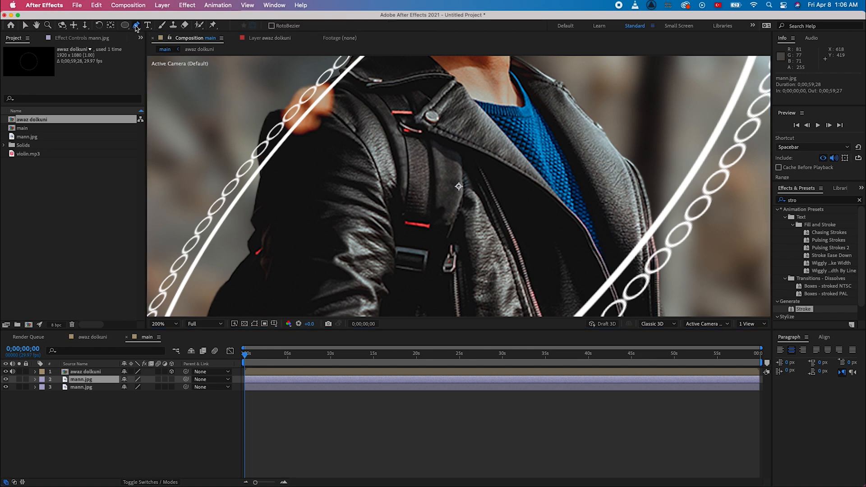
left_click(251, 254)
left_click(251, 221)
left_click(259, 171)
left_click(269, 111)
left_click(283, 109)
left_click(300, 88)
scroll(343, 69, "up", 1)
left_click_drag(477, 159, 483, 150)
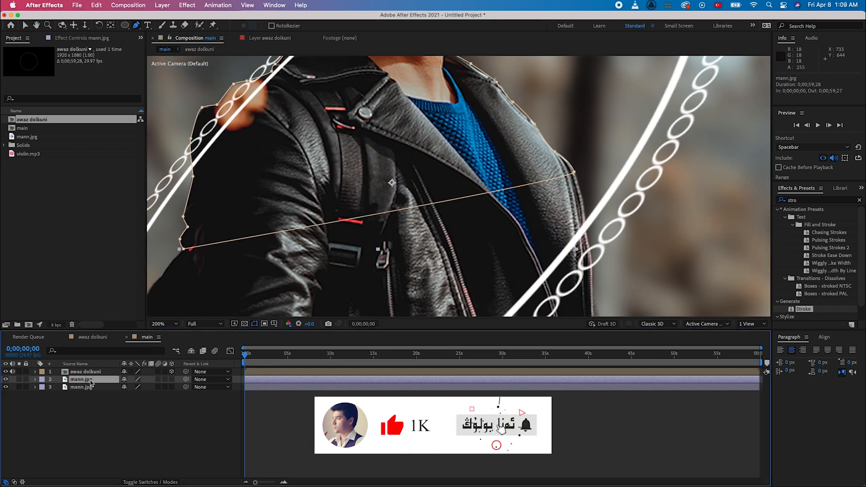
left_click_drag(93, 372, 93, 372)
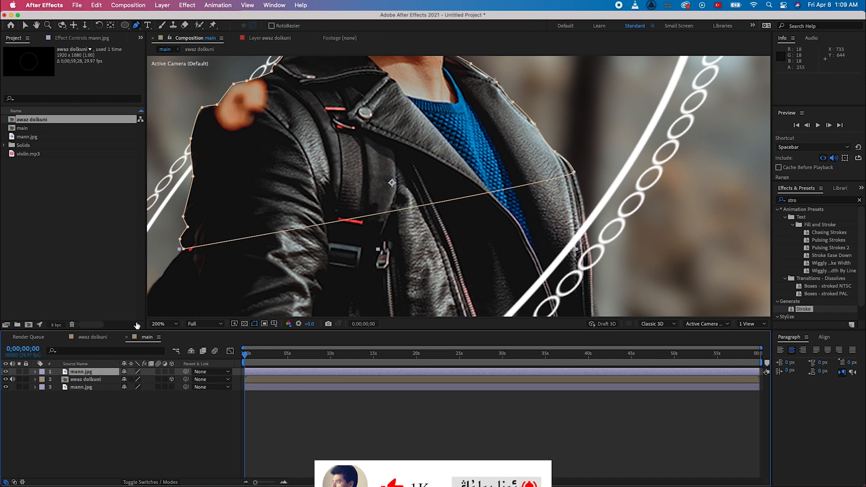
Step: Fit the main composition in the viewer and open the awaz dolkuni precomposition with its effect settings shown
left_click(162, 324)
left_click(162, 164)
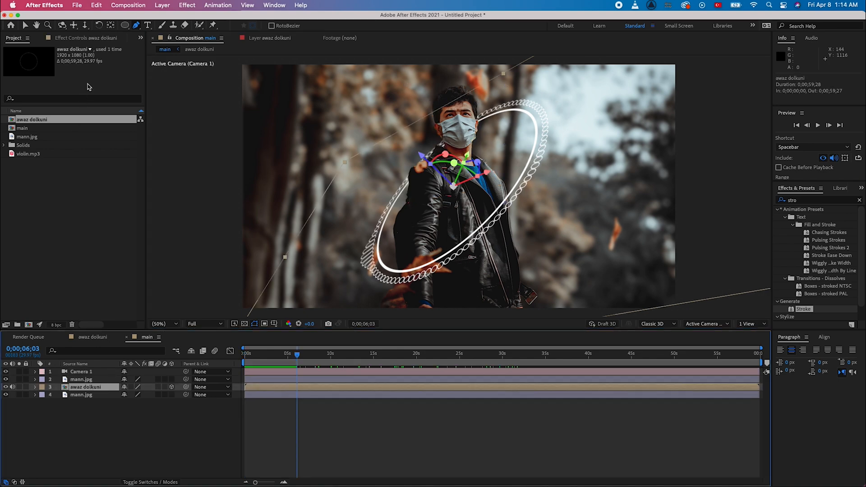
left_click(87, 39)
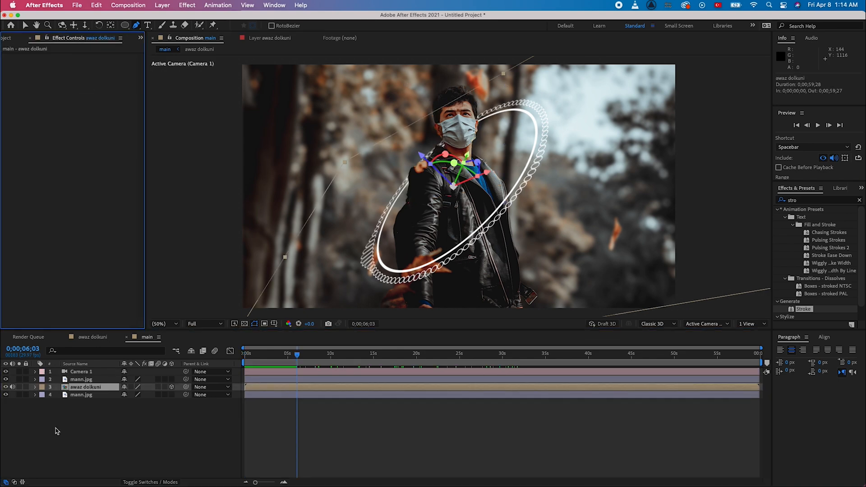
double_click(86, 387)
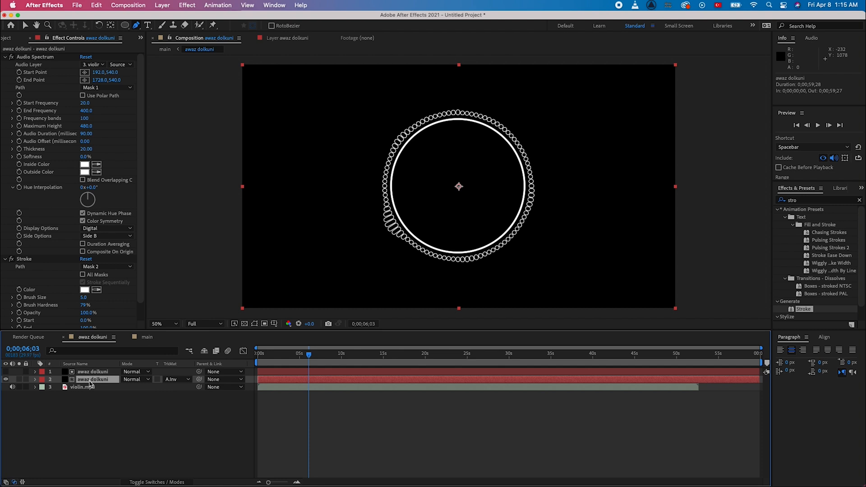
Step: Set both the inside and outside colors of the Audio Spectrum effect on the awaz dolkuni layer to orange
left_click(84, 164)
left_click(220, 263)
left_click(197, 171)
left_click(294, 161)
left_click(84, 172)
left_click(221, 266)
left_click(204, 163)
left_click(294, 161)
Step: Set the Stroke effect's color to orange, return to the main composition, and collapse and deselect the awaz dolkuni layer
left_click(84, 290)
left_click(221, 266)
left_click(198, 172)
left_click(293, 161)
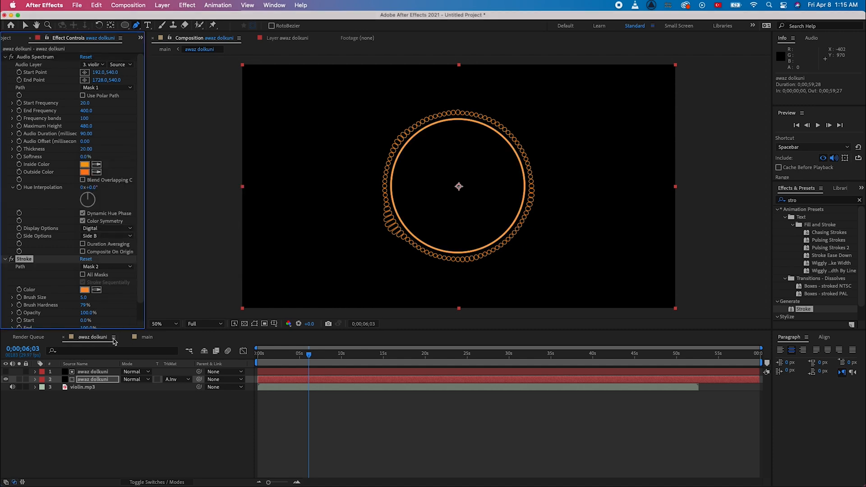
left_click(147, 337)
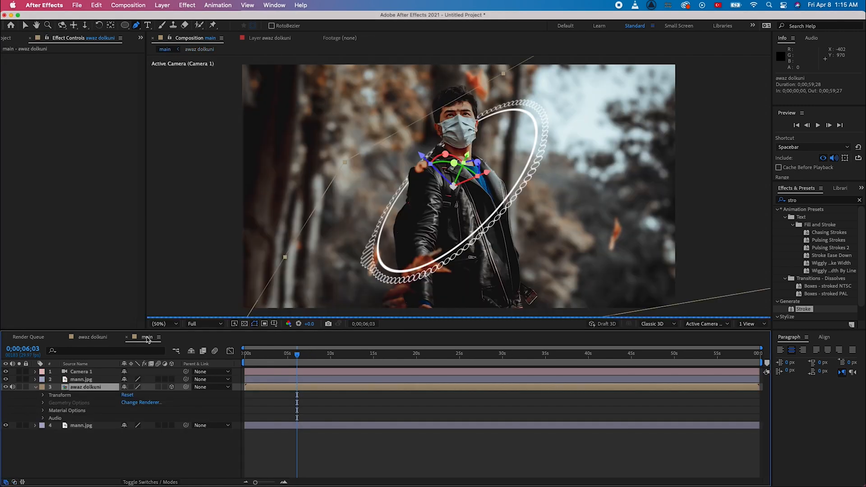
left_click(37, 387)
left_click(84, 408)
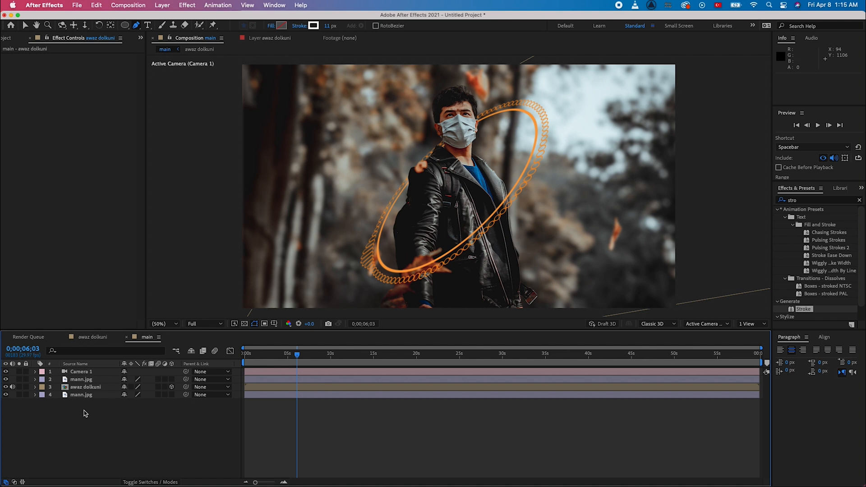
Step: Add an adjustment layer above all layers in the main composition and apply the Lumetri Color effect to it
right_click(85, 411)
mouse_move(136, 368)
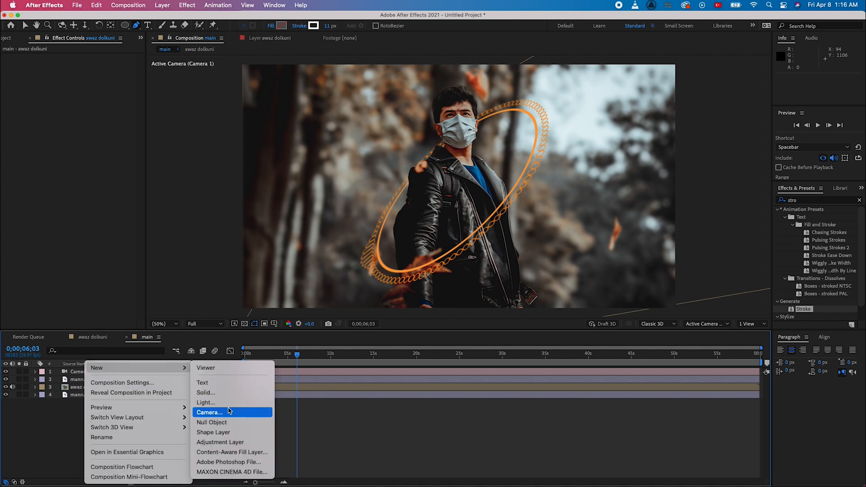
left_click(227, 442)
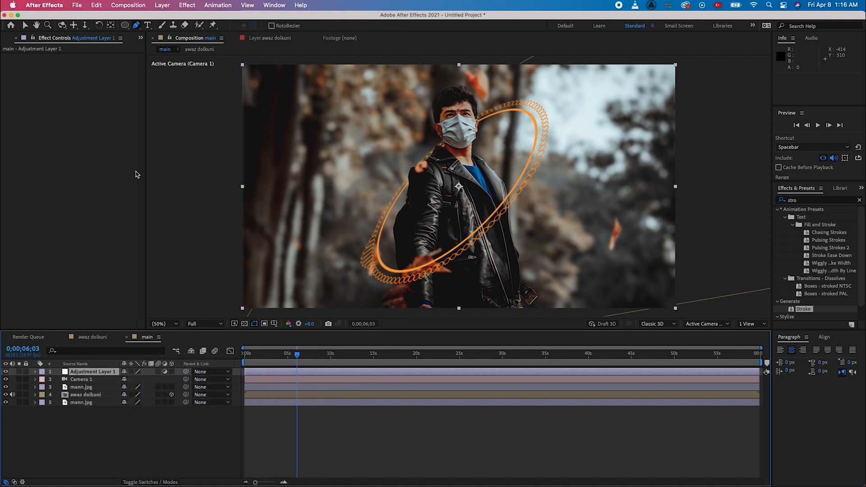
left_click(187, 5)
mouse_move(221, 115)
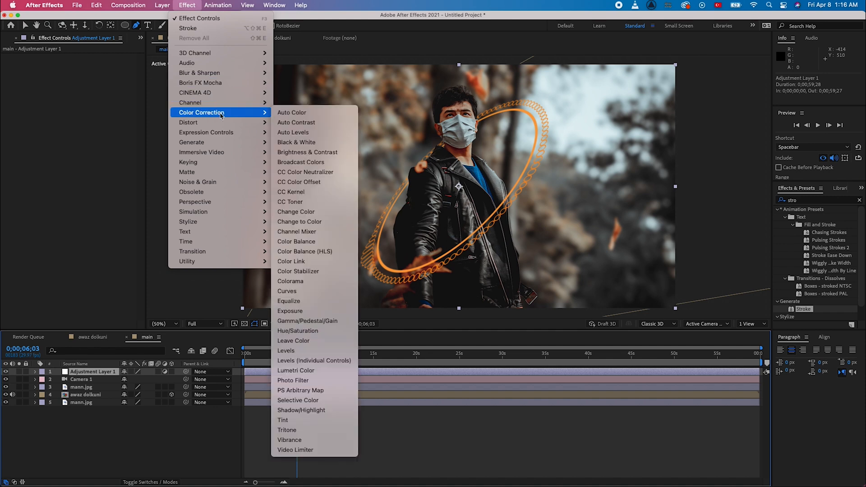
left_click(285, 373)
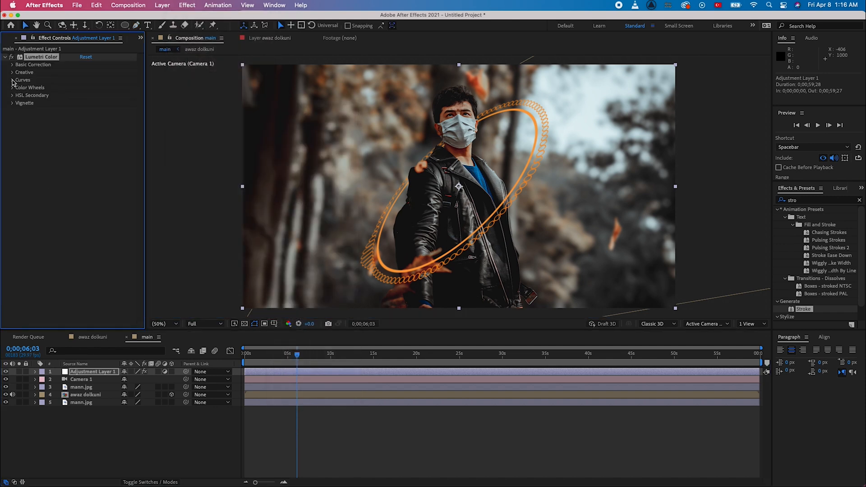
Step: Darken the image with the Lumetri RGB curve by lowering the midtones slightly, shifting the black point inward and adding an upper point
left_click(12, 80)
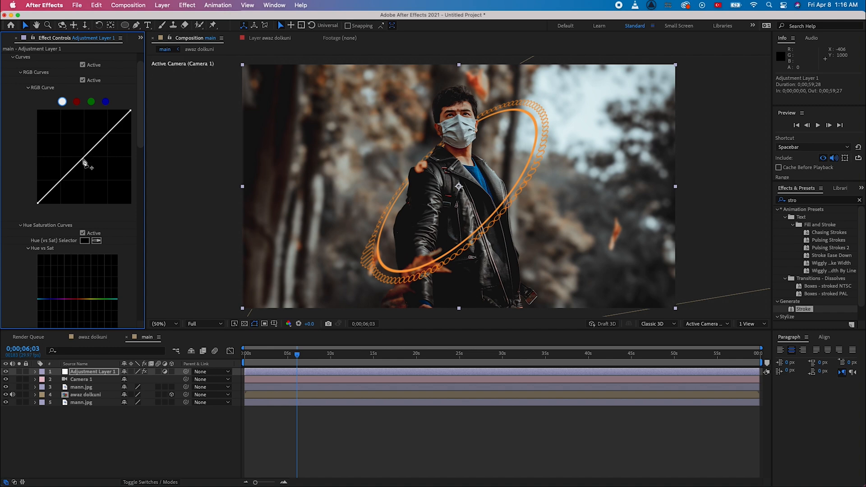
left_click_drag(85, 158, 87, 161)
left_click_drag(38, 203, 43, 200)
left_click_drag(109, 137, 111, 136)
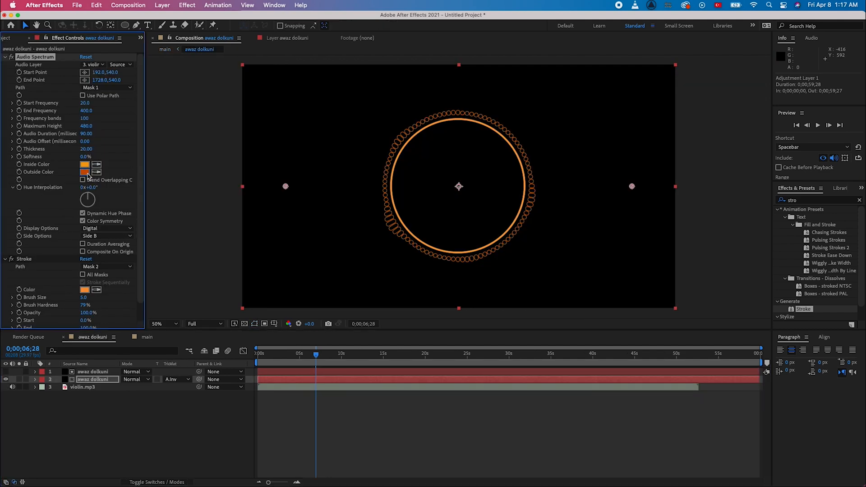
Step: Change the Audio Spectrum's outside color in the awaz dolkuni composition to a darker orange
left_click(84, 172)
left_click(205, 167)
left_click(199, 164)
left_click(210, 161)
left_click(286, 162)
Step: Adjust the orange of the Stroke effect on the ring and return to the main composition
left_click(84, 290)
left_click(199, 162)
left_click(282, 164)
left_click(147, 337)
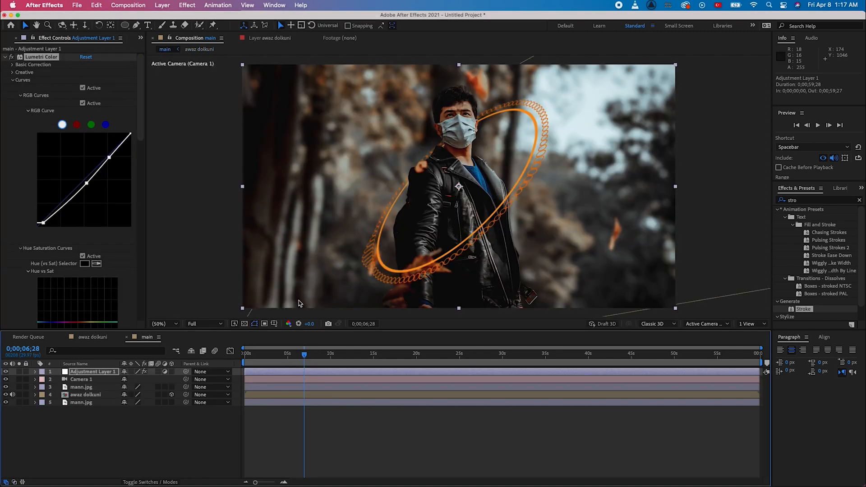